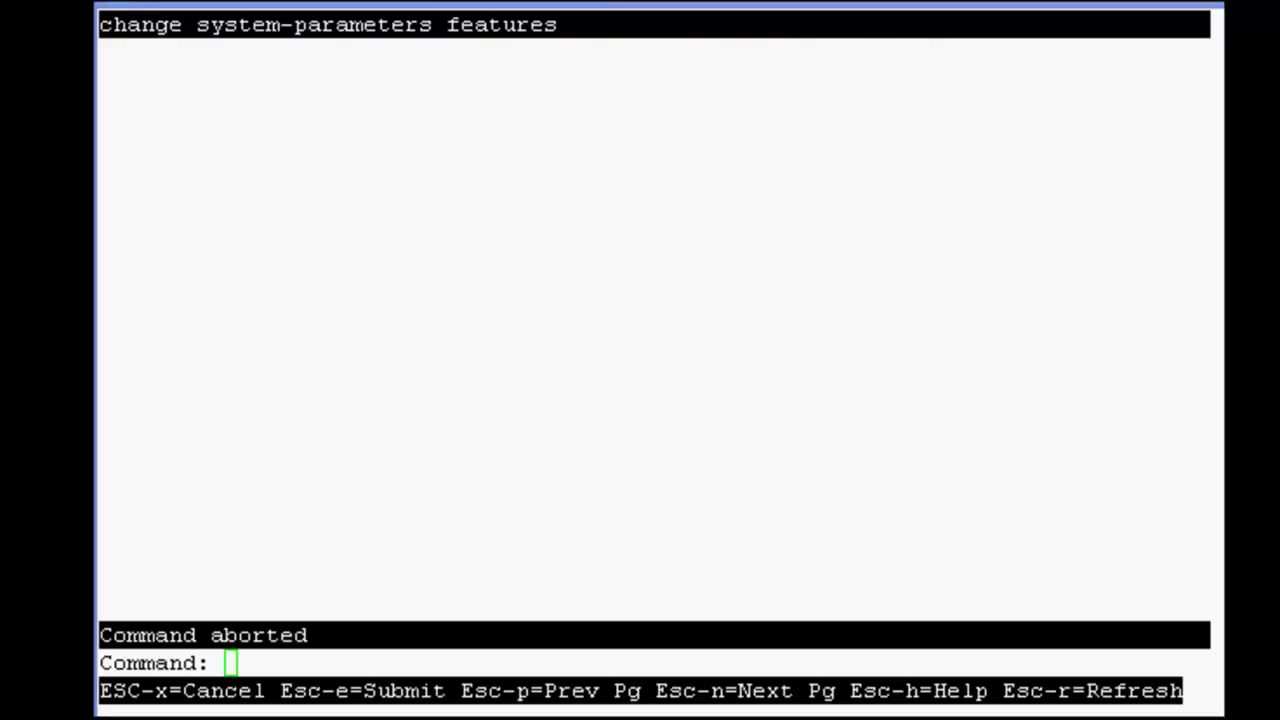
Open the feature-related system parameters with 'ch sys fea' and confirm 7434ND? is y on page 6.
left_click(828, 5)
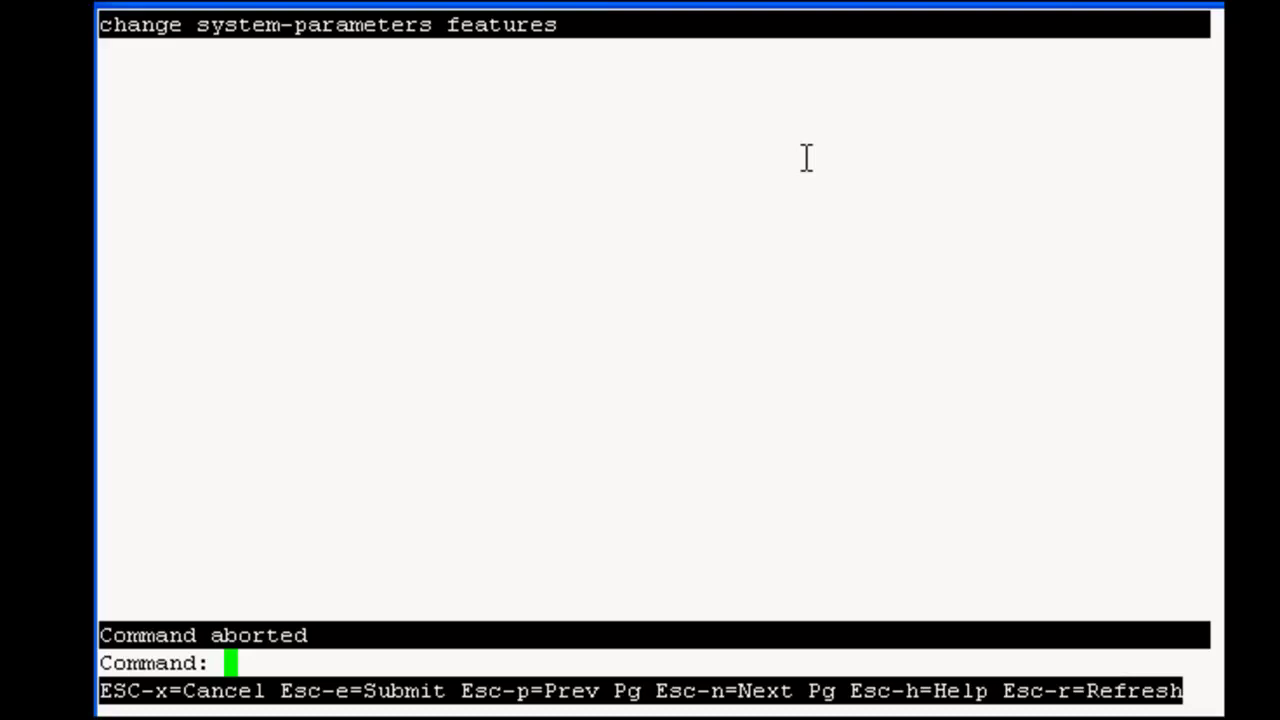
type("ch s")
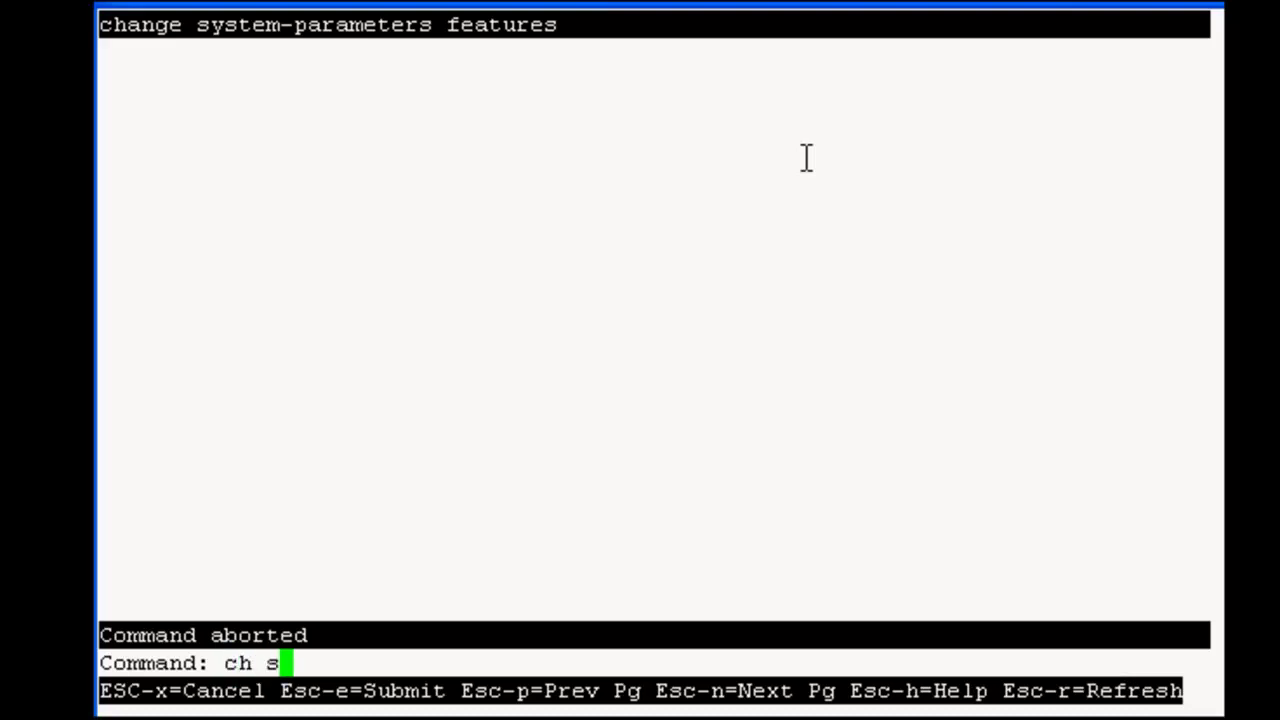
type("ys fea")
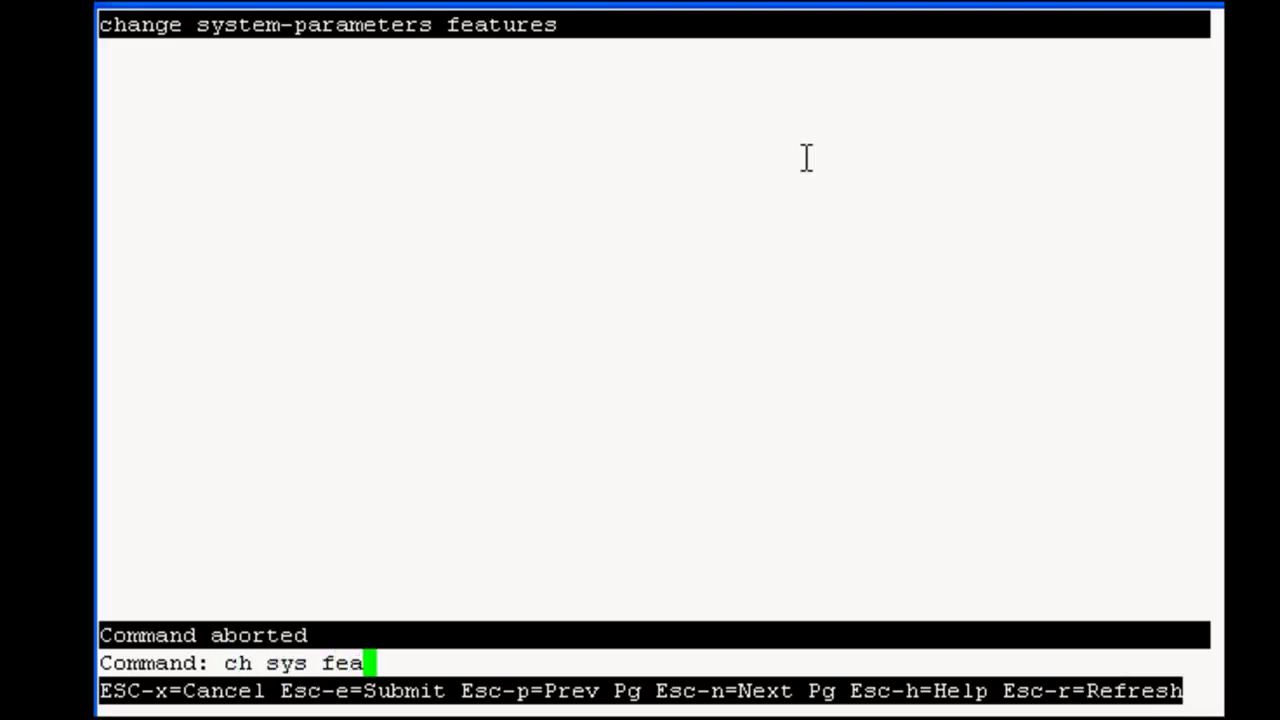
key("Return")
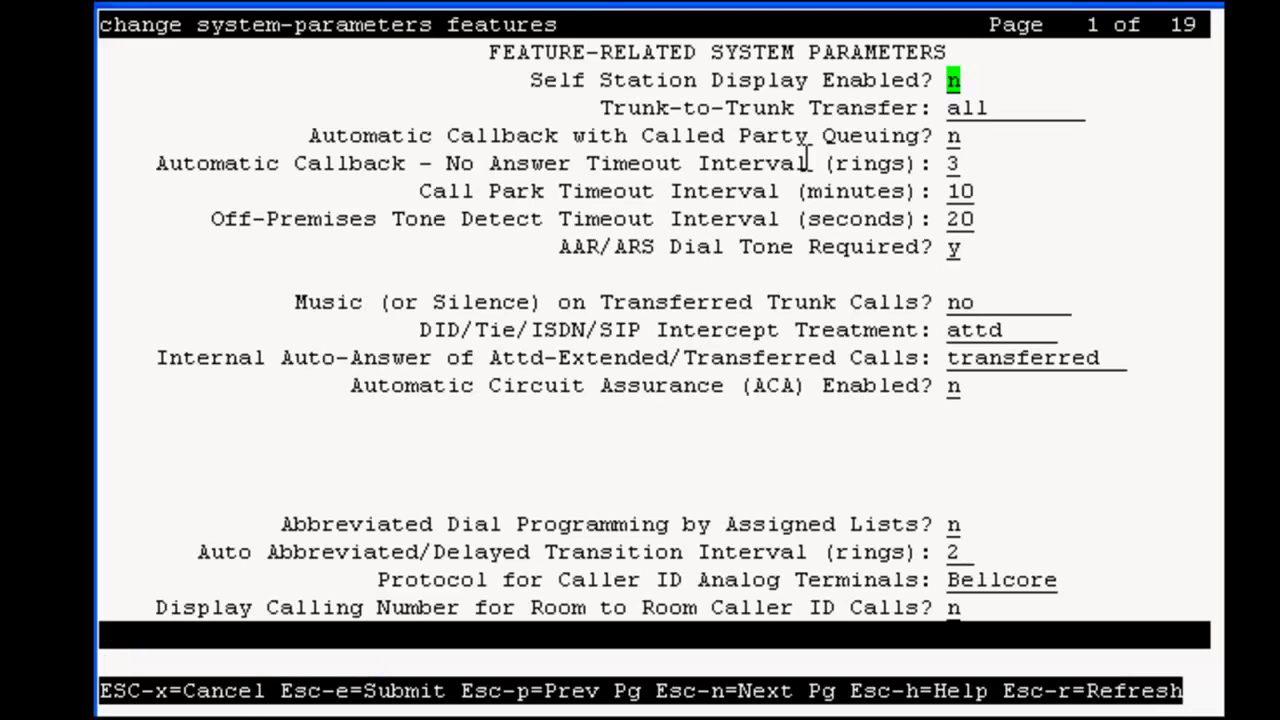
key("Escape")
key("n")
key("Escape")
key("n")
key("Escape")
key("n")
key("Escape")
key("n")
key("Escape")
key("n")
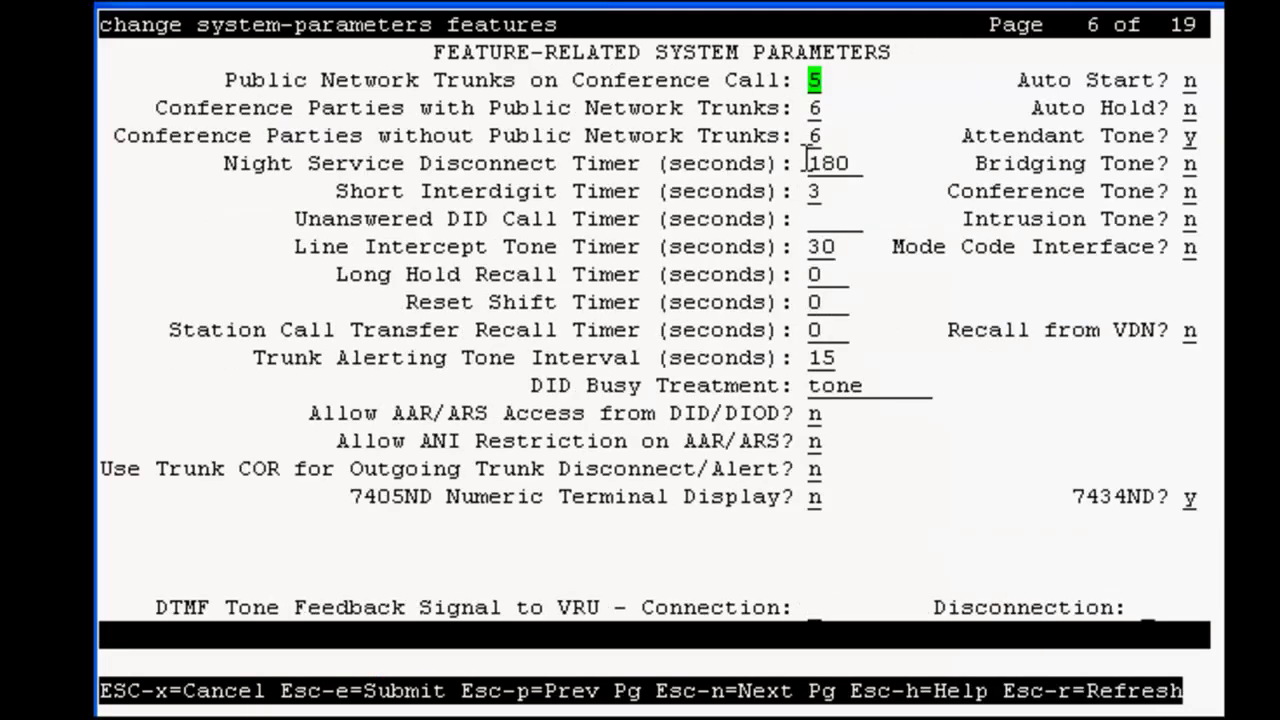
key("Tab")
key("Tab")
key("Tab")
key("Tab")
key("Tab")
key("Tab")
key("Tab")
key("Tab")
key("Tab")
key("Tab")
key("Tab")
key("Tab")
key("Tab")
key("Tab")
key("Tab")
key("Tab")
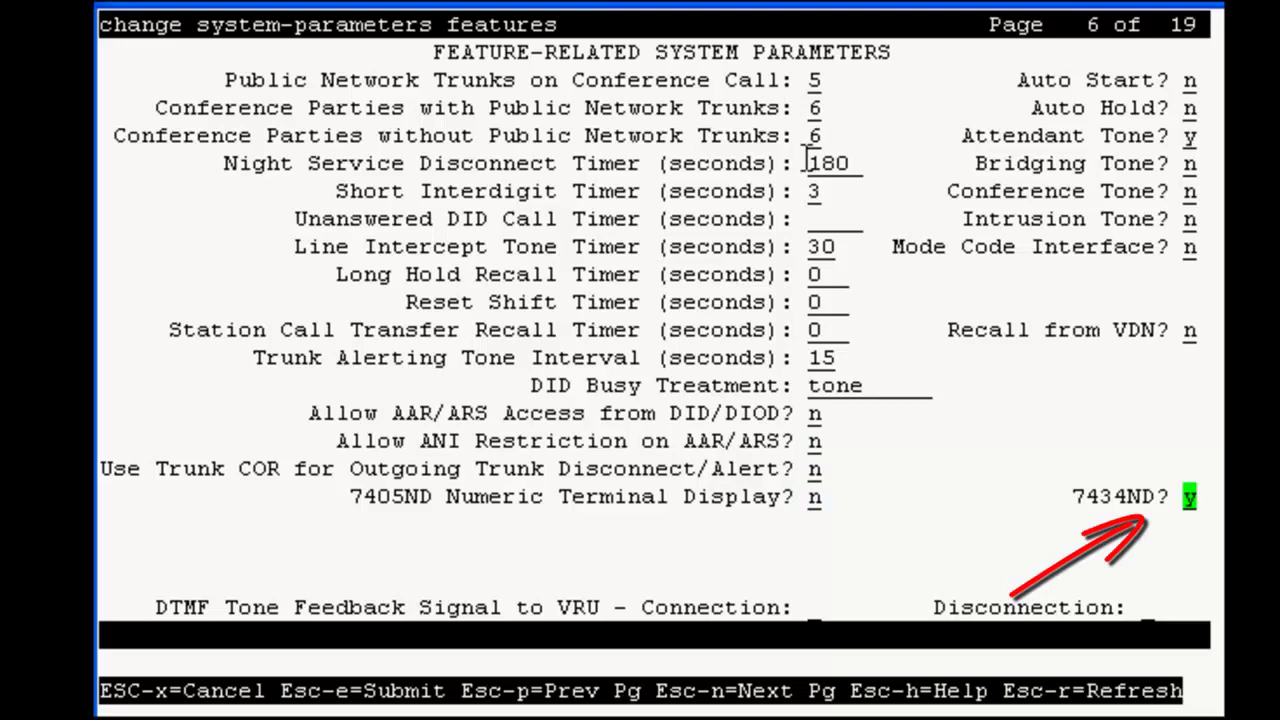
key("Escape")
Submit the system parameters and start a new station form with 'add sta 68020'.
key("e")
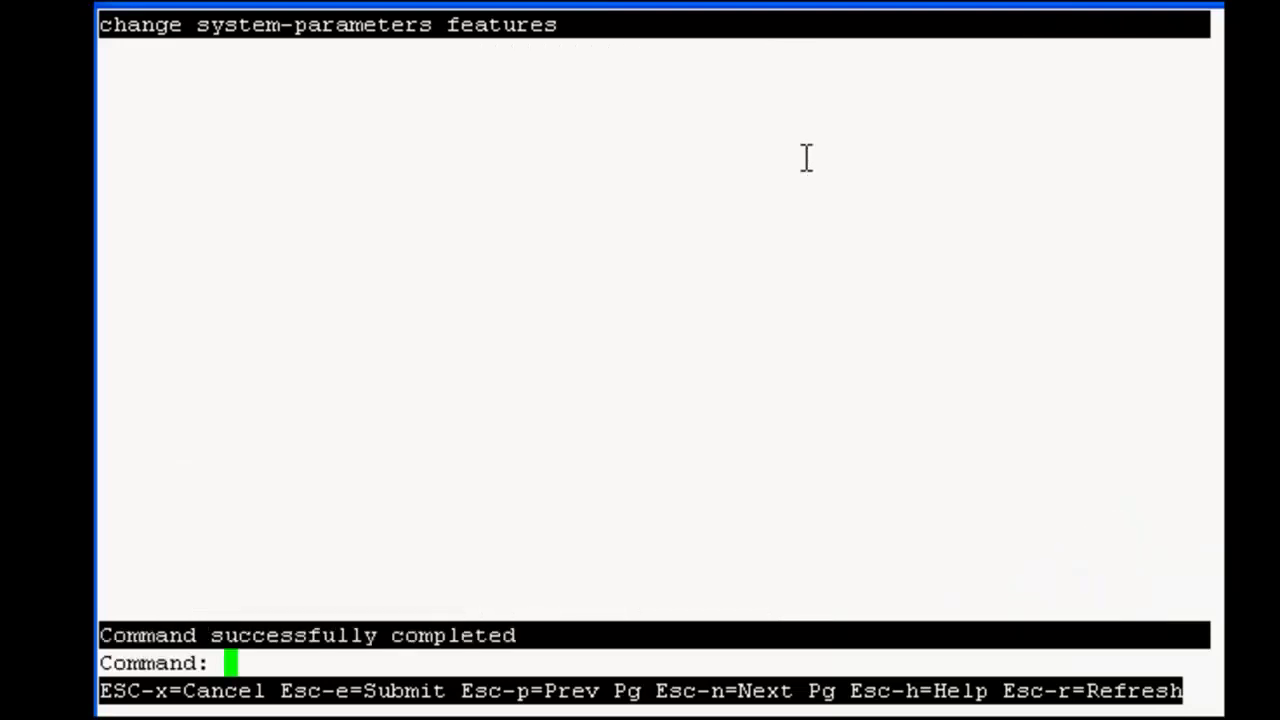
type("add sta 68020")
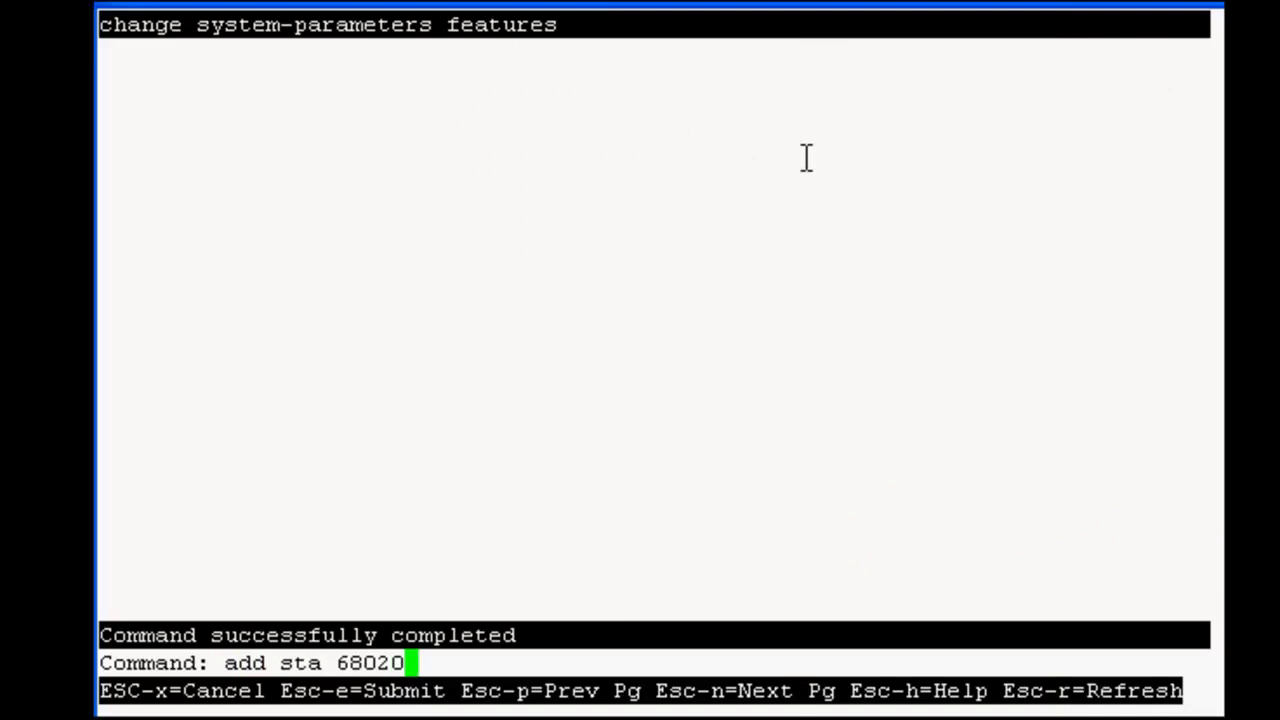
key("Return")
Set station type 7434ND, port ip, name 'AAEP station 1', and enter a security code.
type("7434")
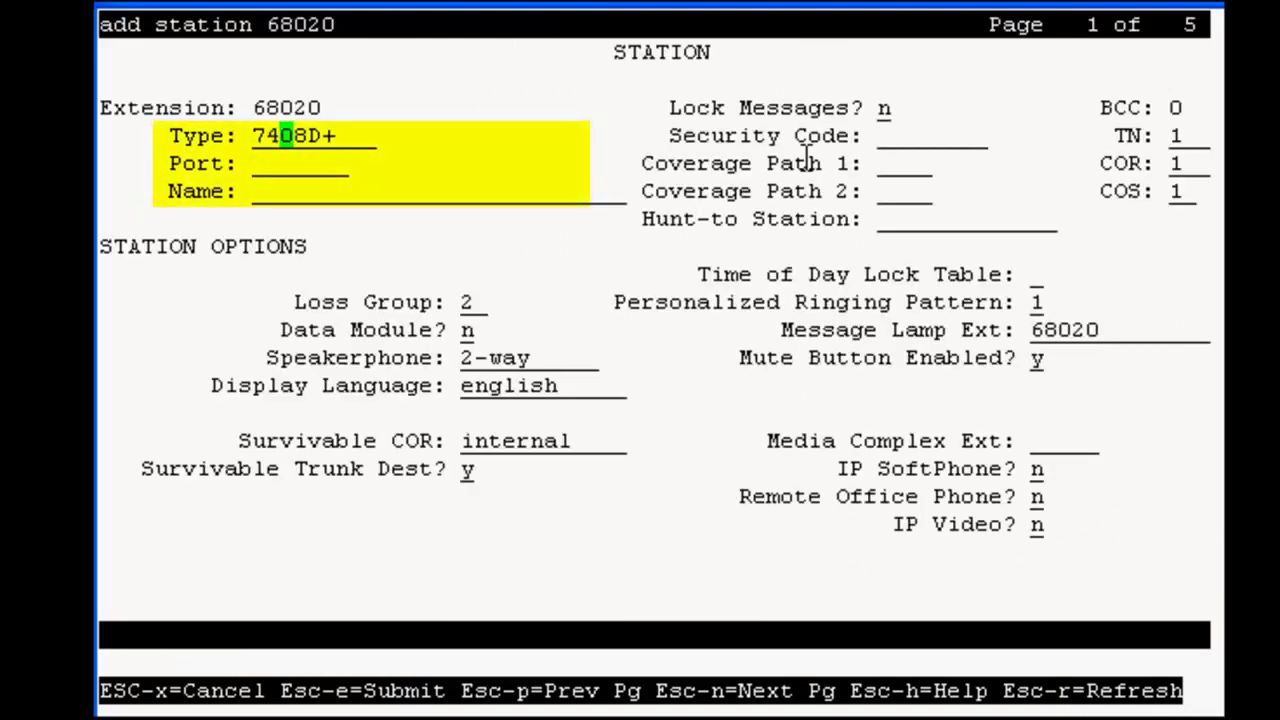
type("ND")
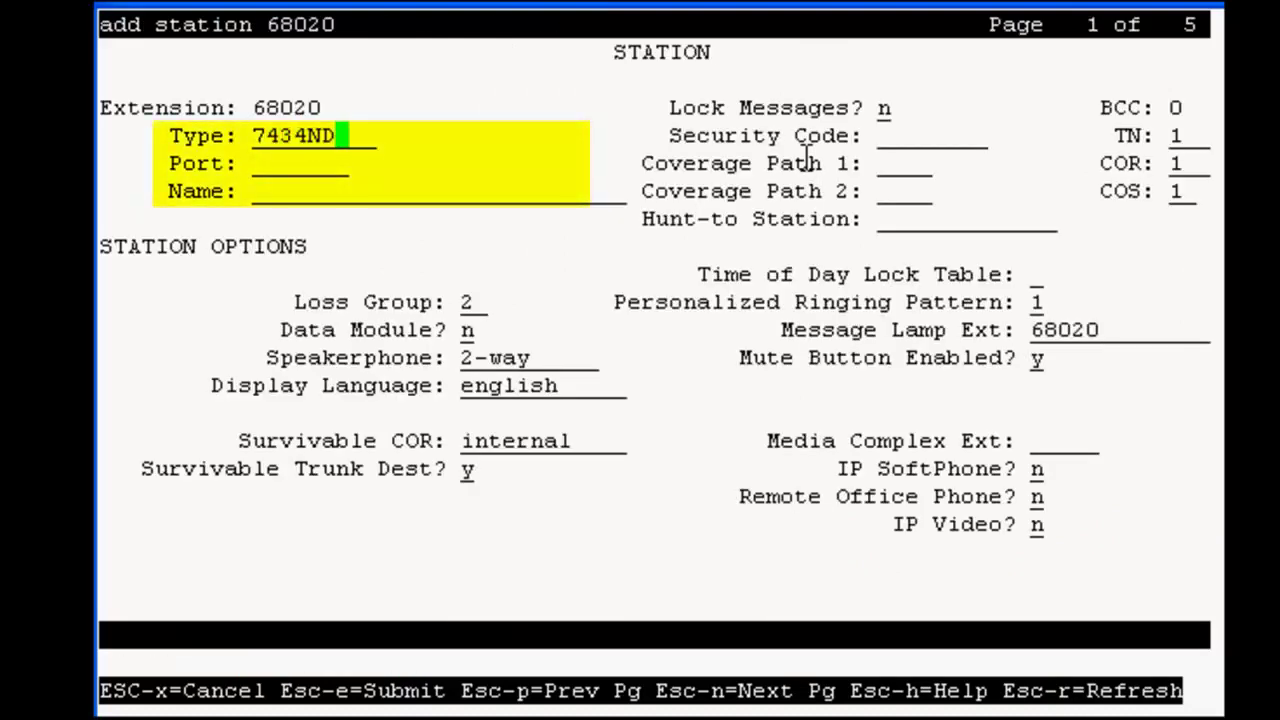
key("Tab")
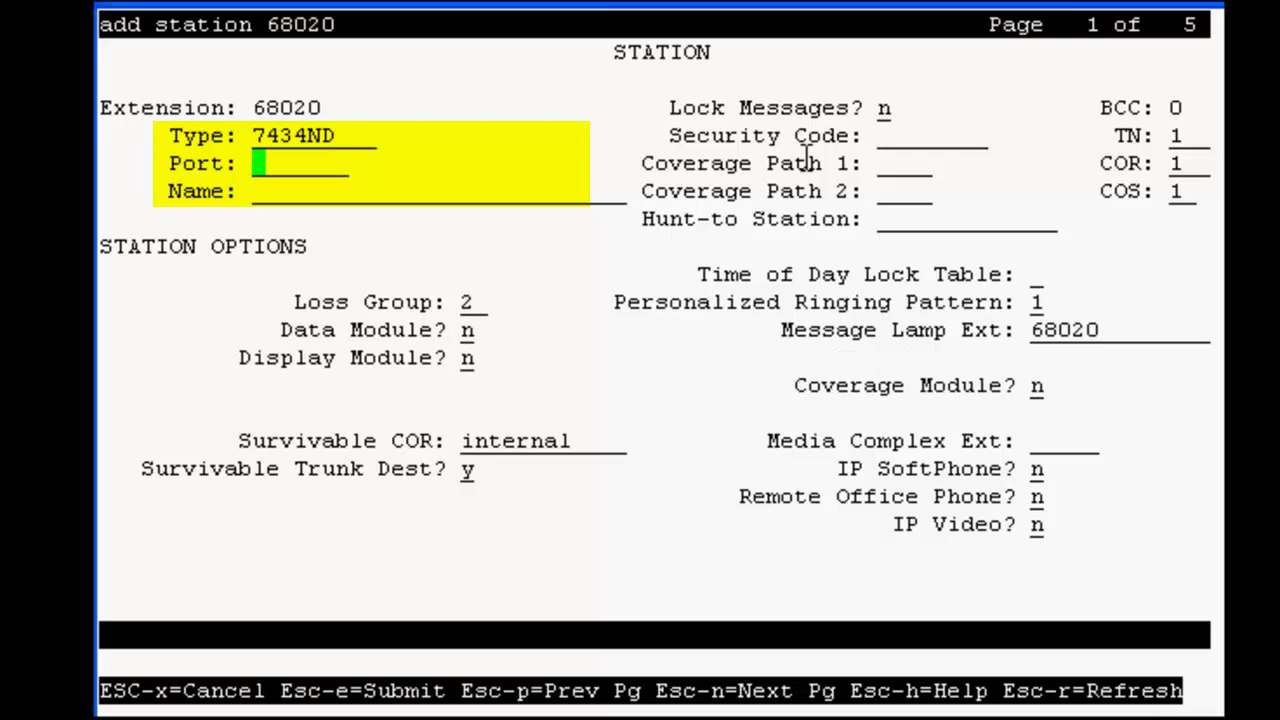
type("ip")
key("Tab")
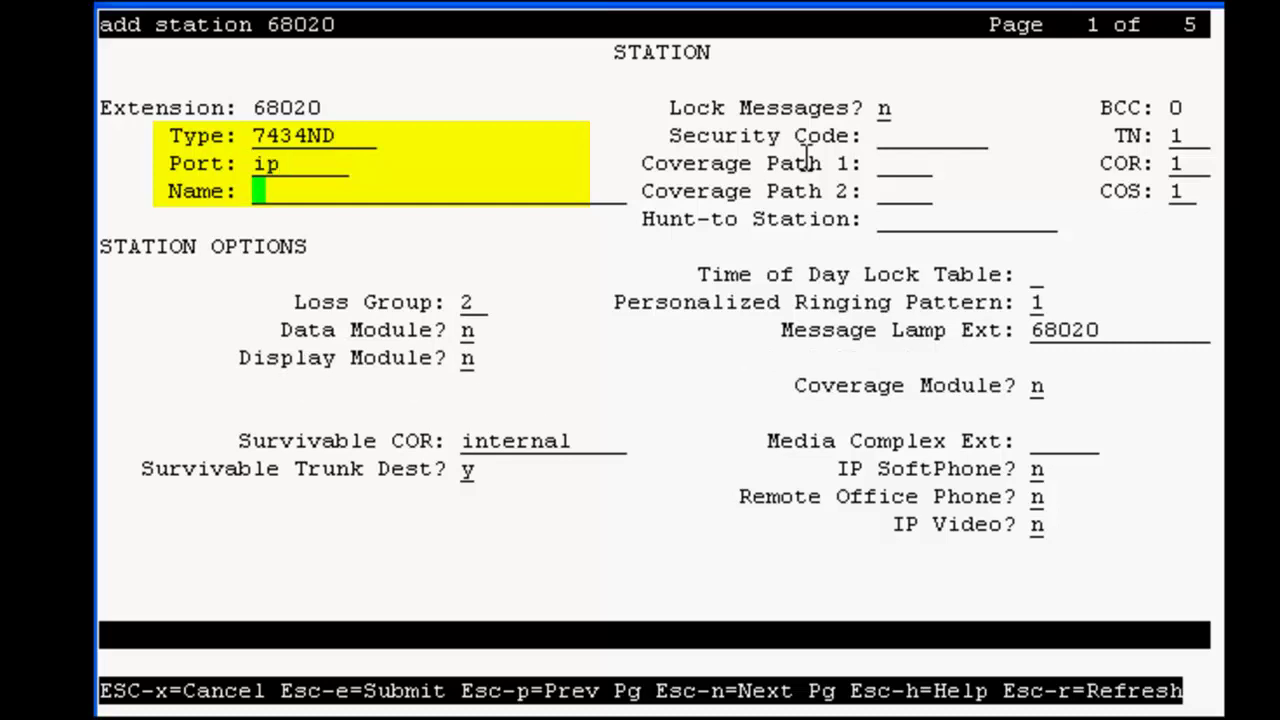
type("AAEP ")
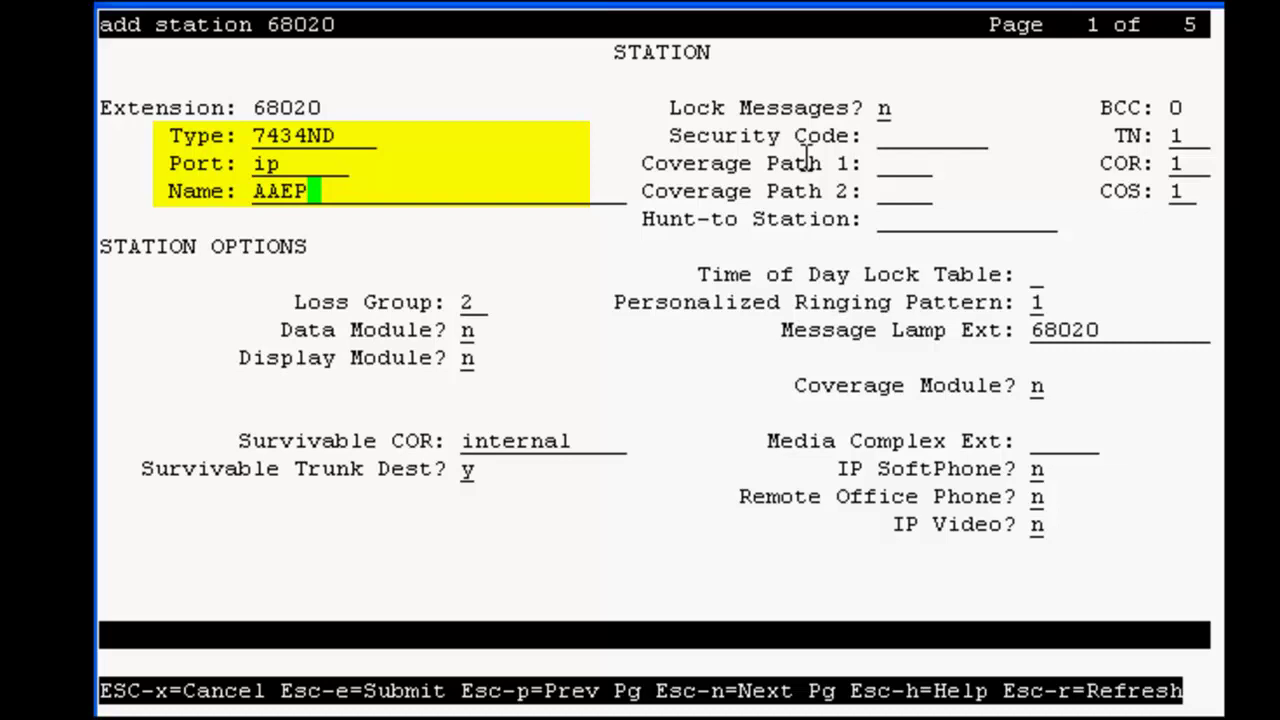
type("station 1")
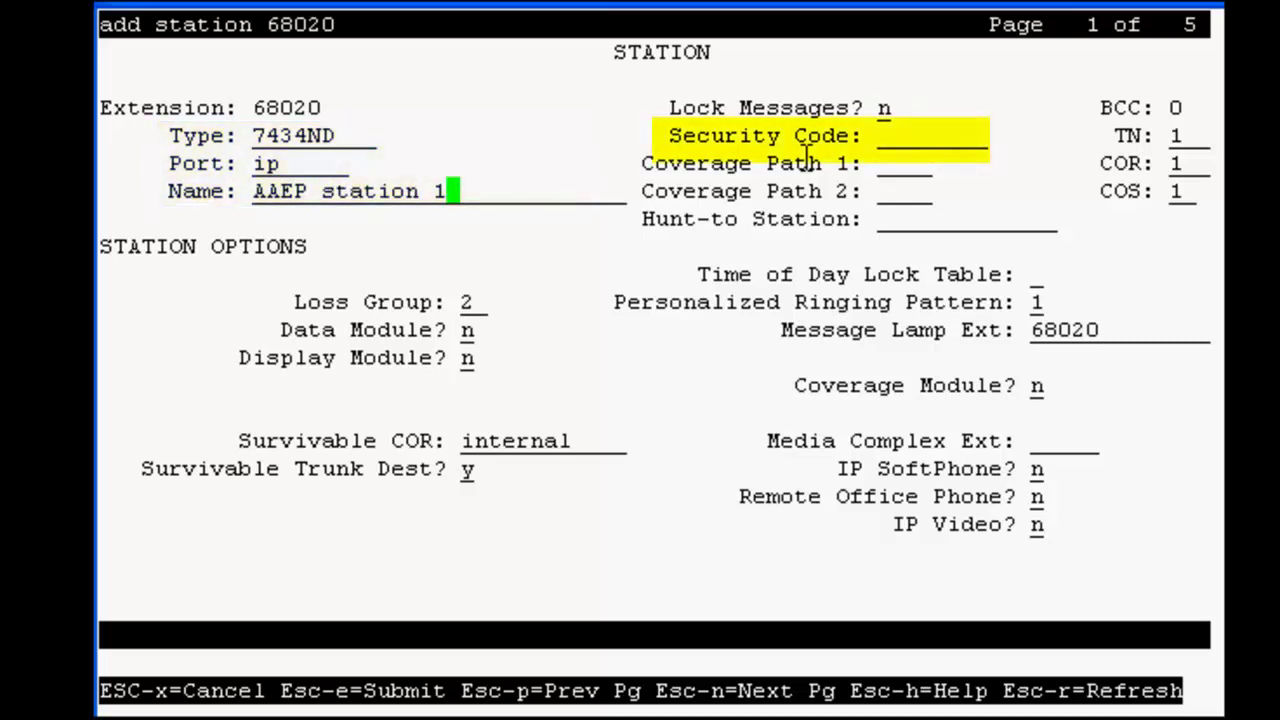
key("Tab")
type("12345")
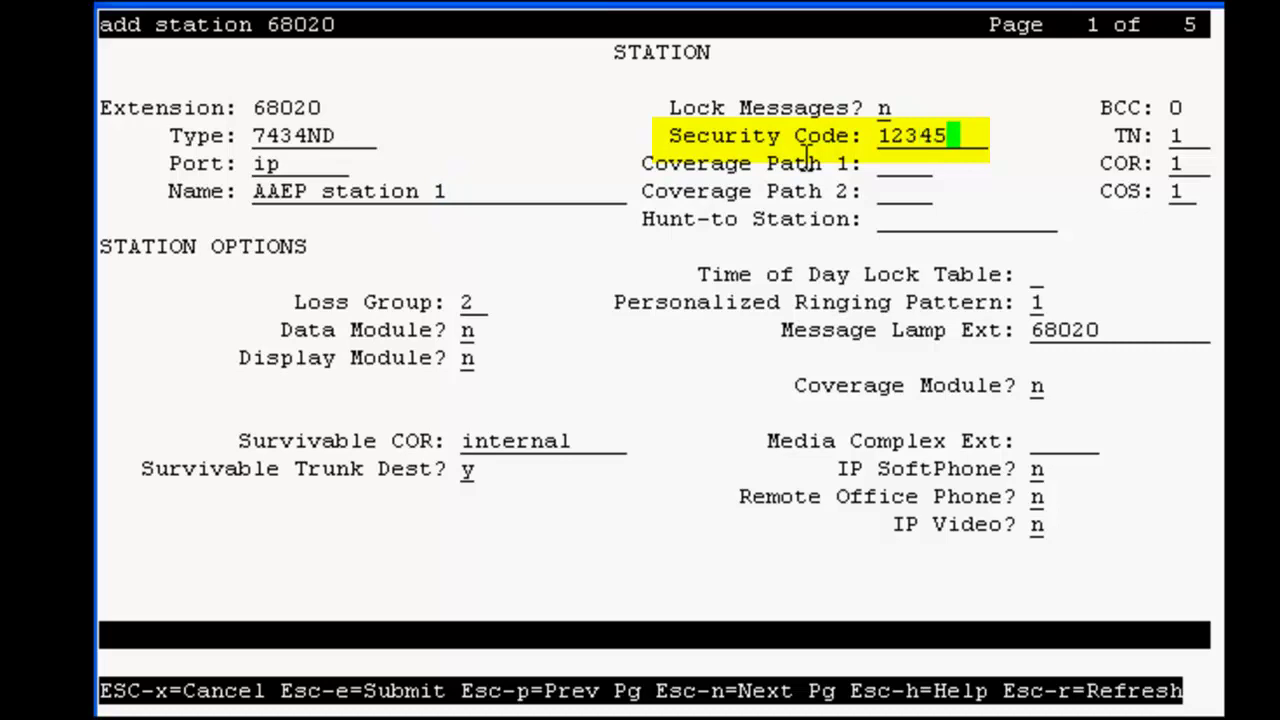
key("Tab")
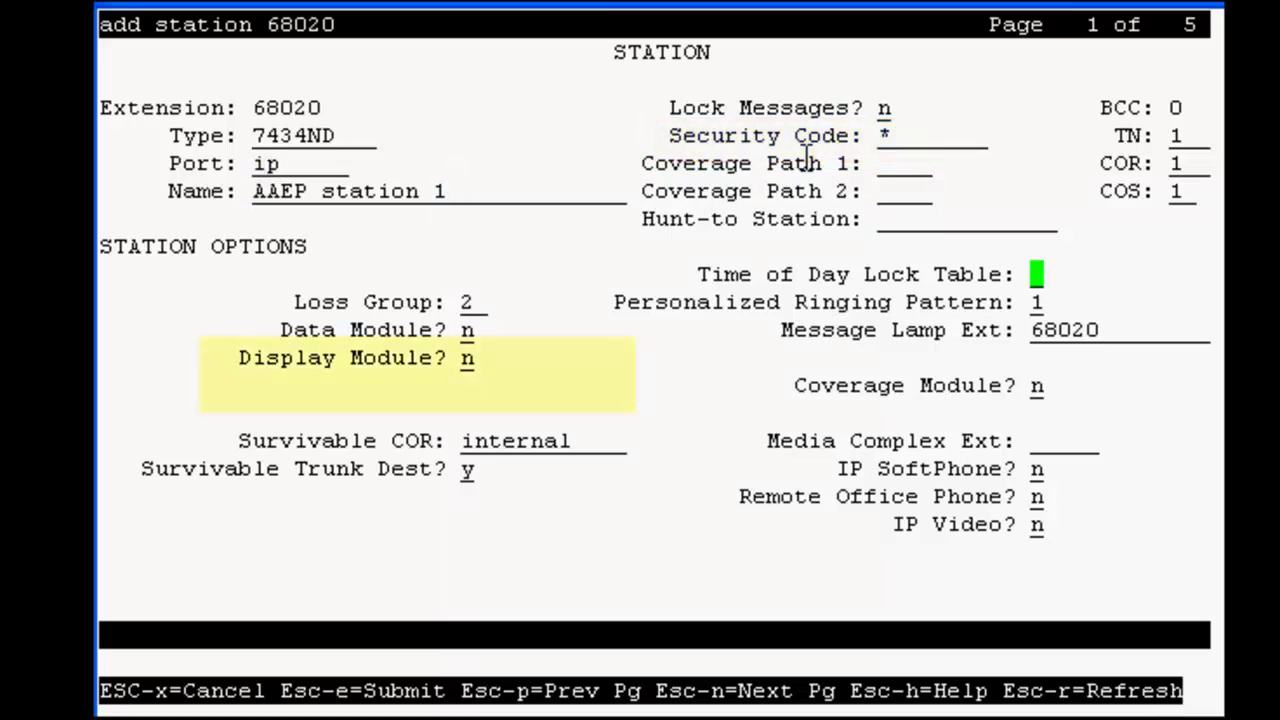
Set Display Module to y (english language) and IP SoftPhone to y for station 68020.
key("Tab")
key("Tab")
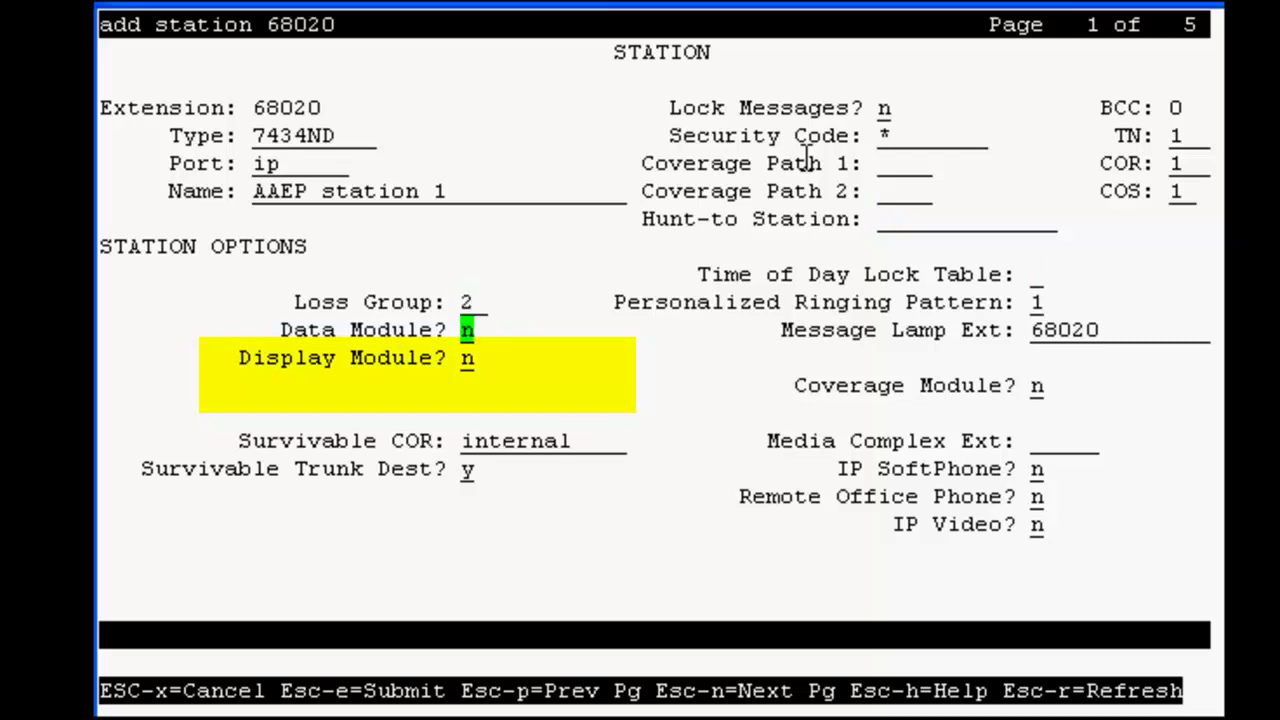
key("Tab")
type("y")
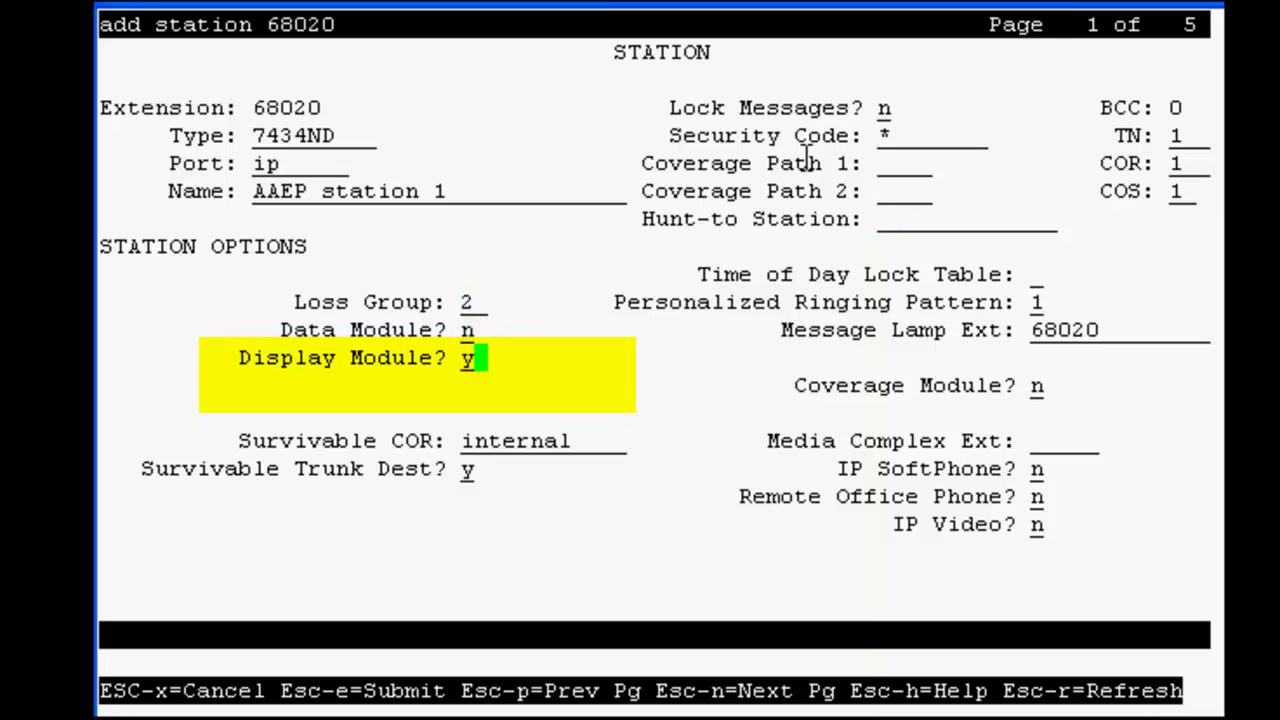
key("Tab")
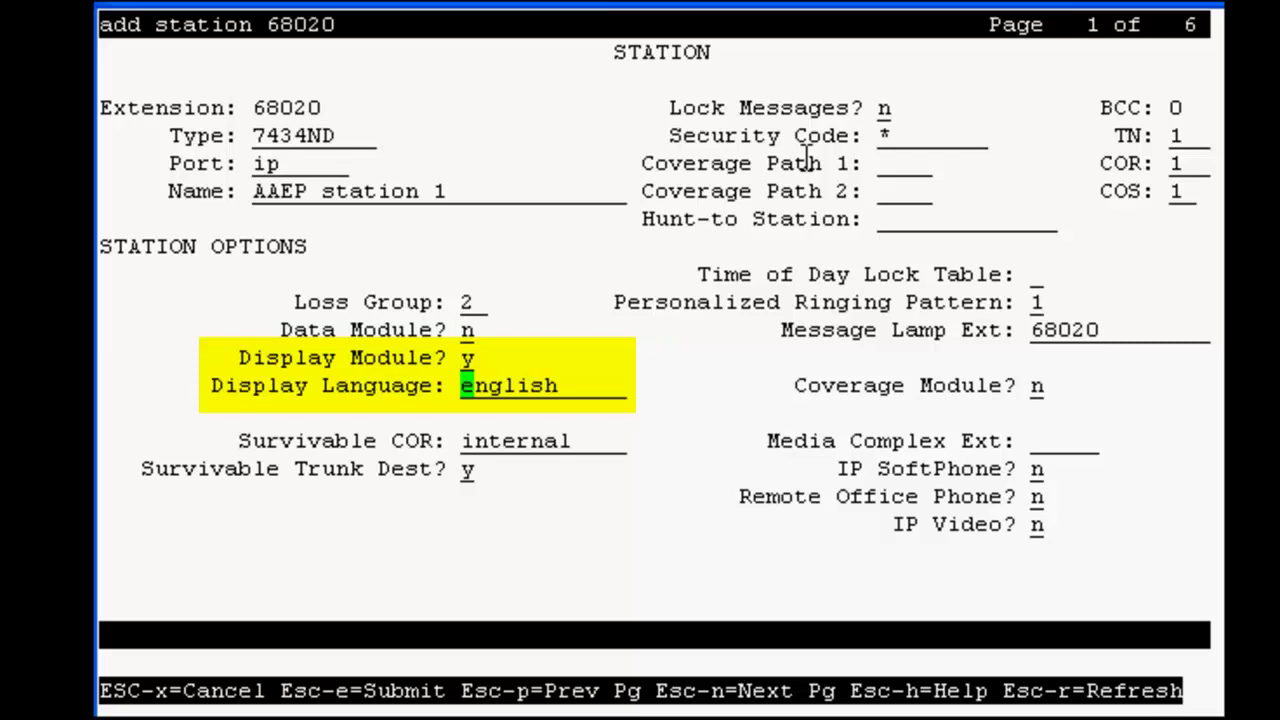
key("Tab")
key("Tab")
key("Tab")
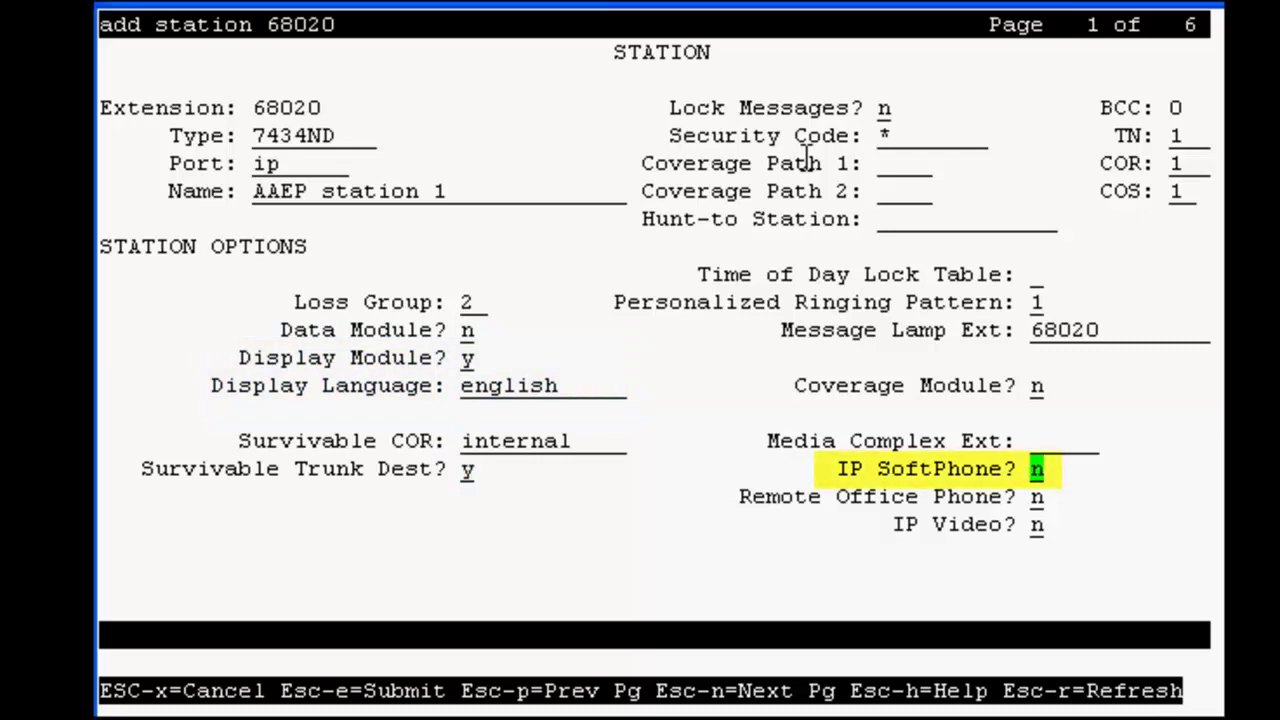
type("y")
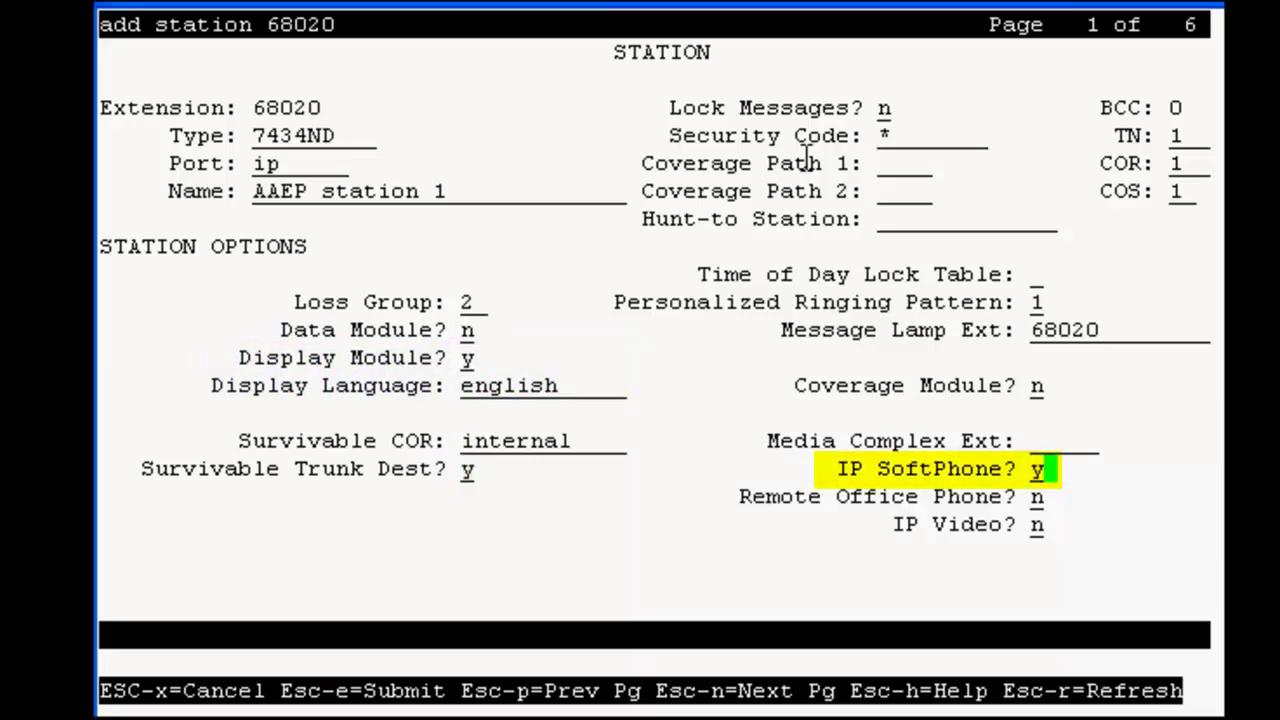
key("Tab")
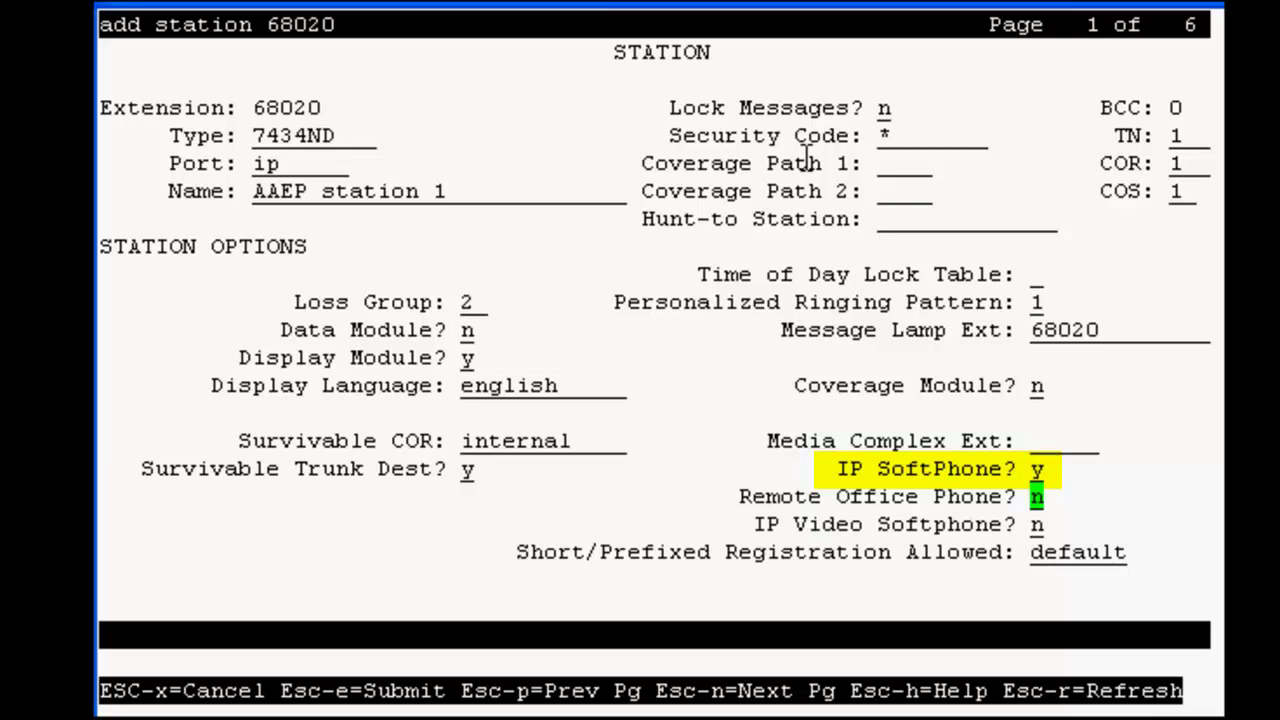
On page 2 of the station form, set LWC Activation to n.
key("Escape")
key("n")
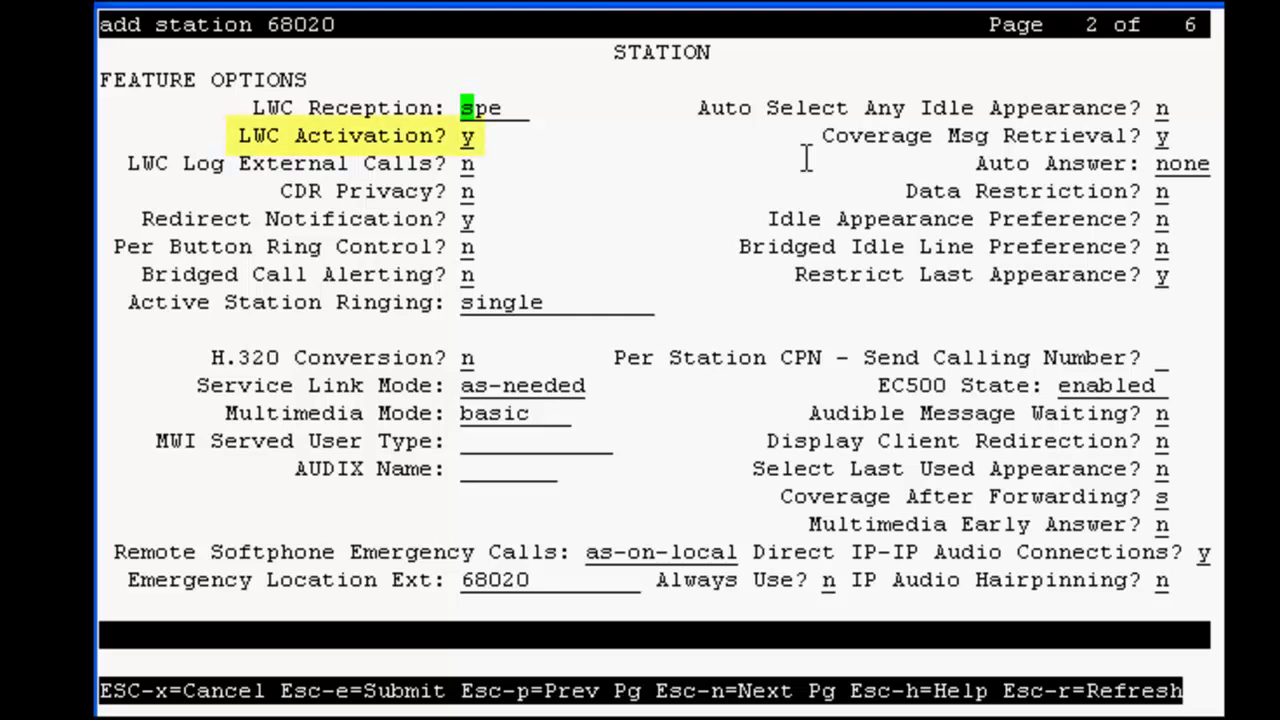
key("Tab")
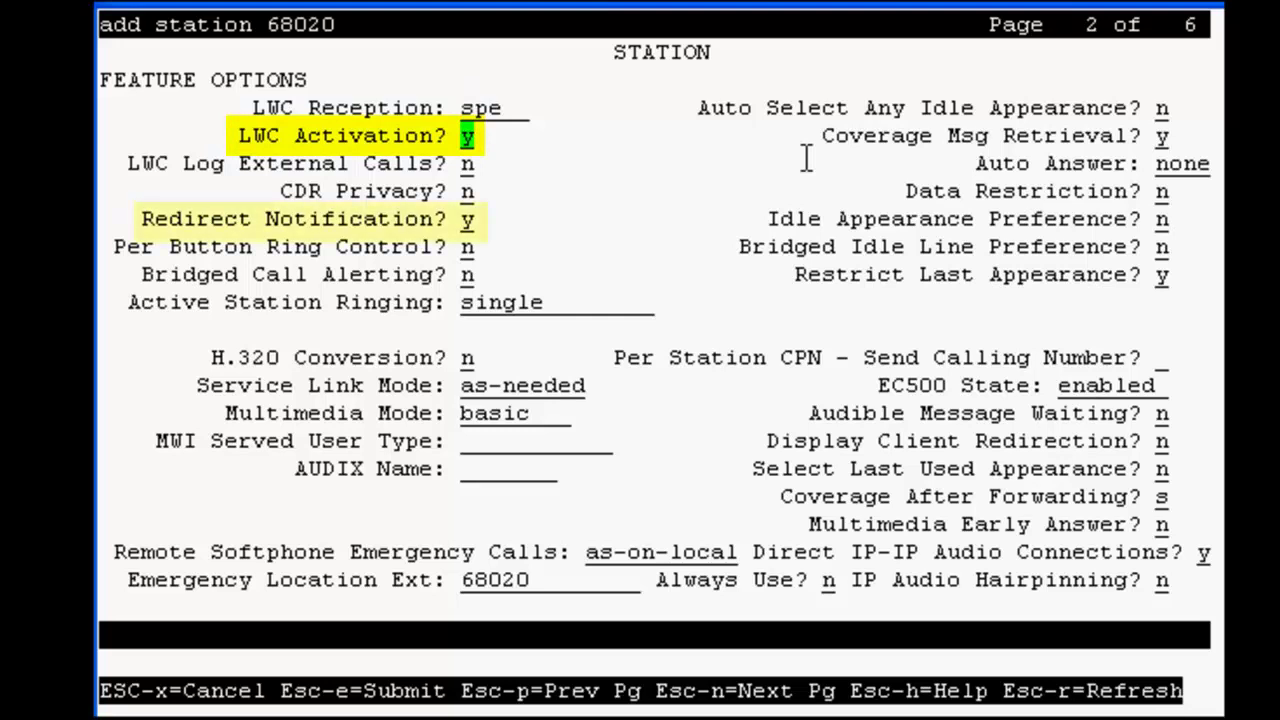
type("n")
key("Tab")
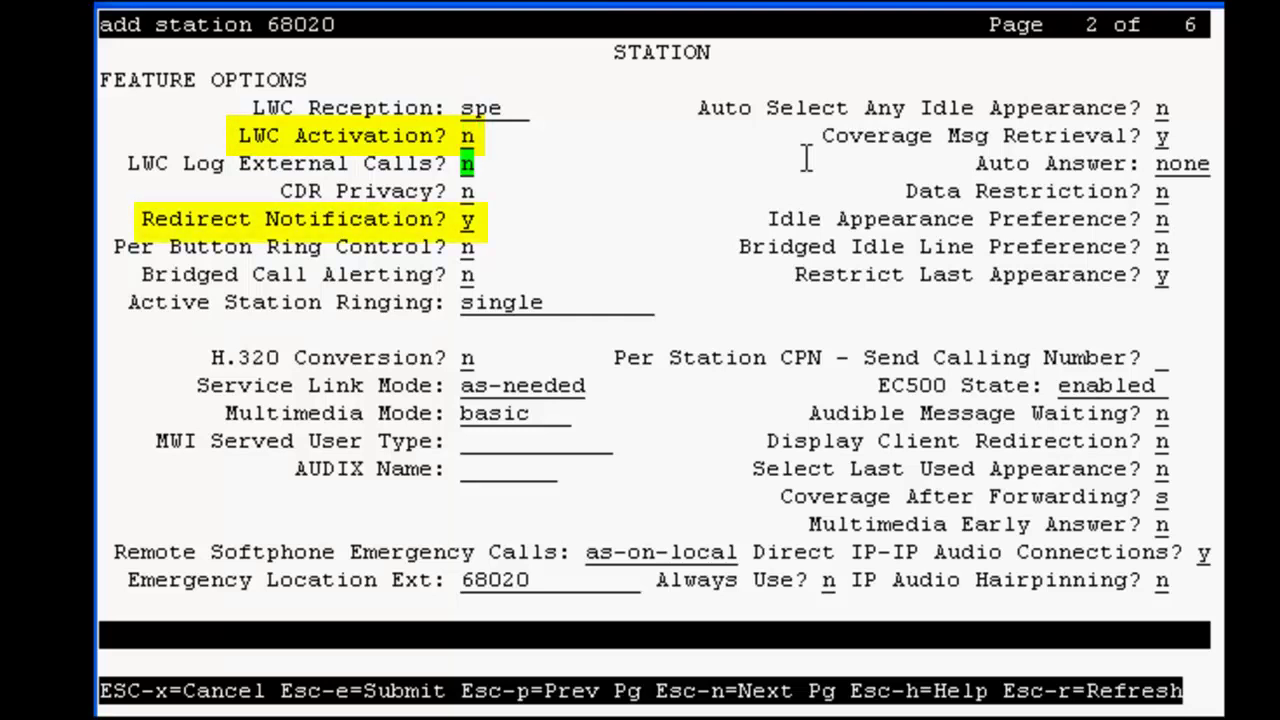
Set Redirect Notification and Coverage Msg Retrieval to n.
key("Tab")
key("Tab")
type("n")
key("Tab")
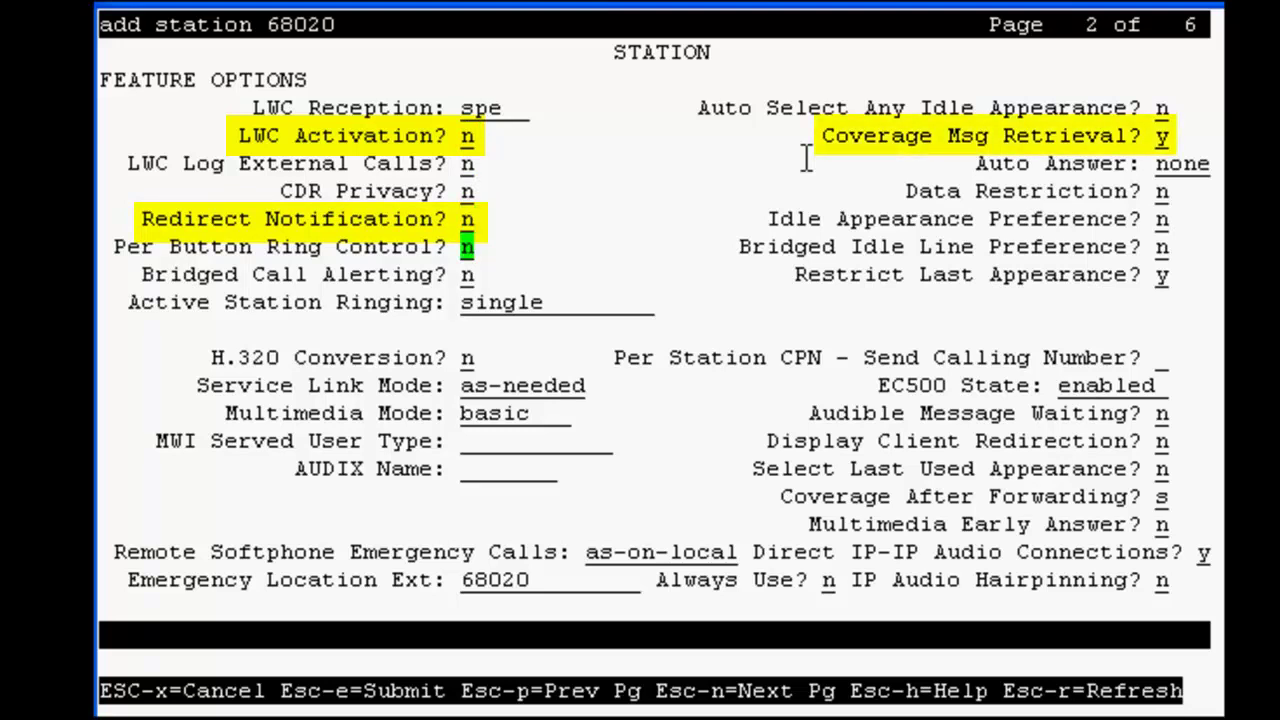
key("Up")
key("Up")
key("Up")
key("Up")
key("Right")
type("n")
key("Tab")
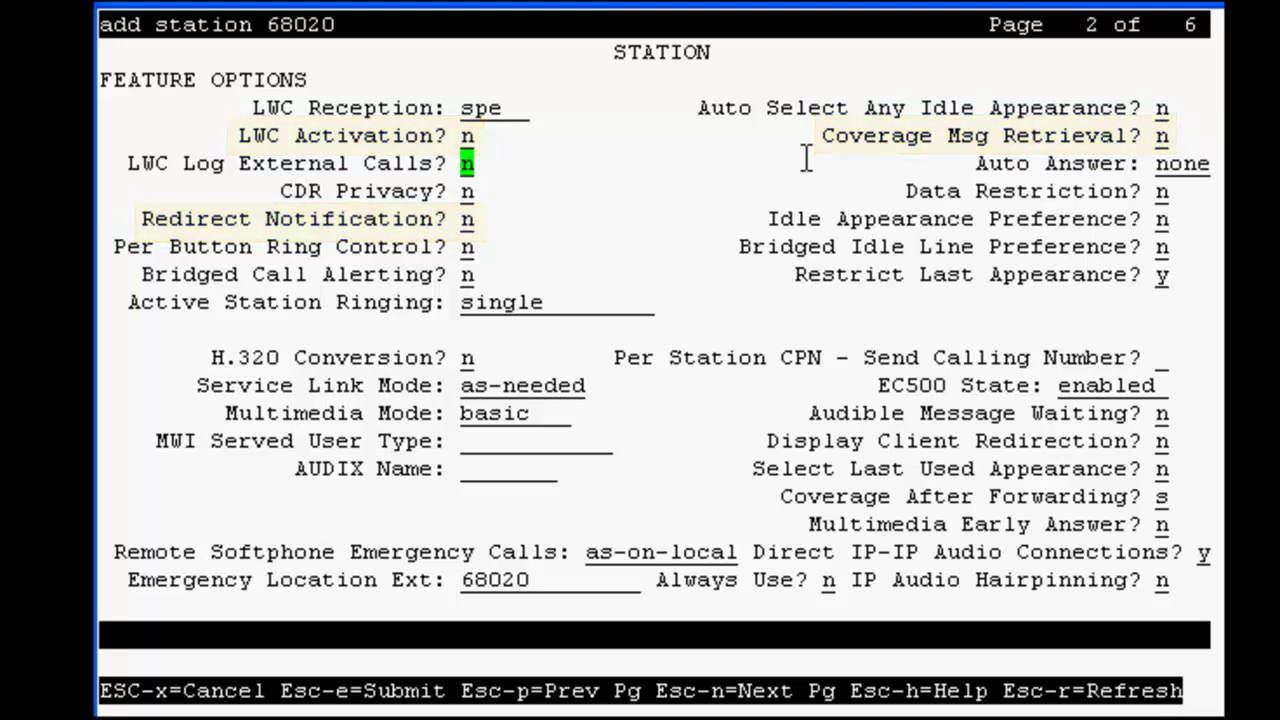
key("Down")
key("Down")
key("Down")
key("Down")
key("Right")
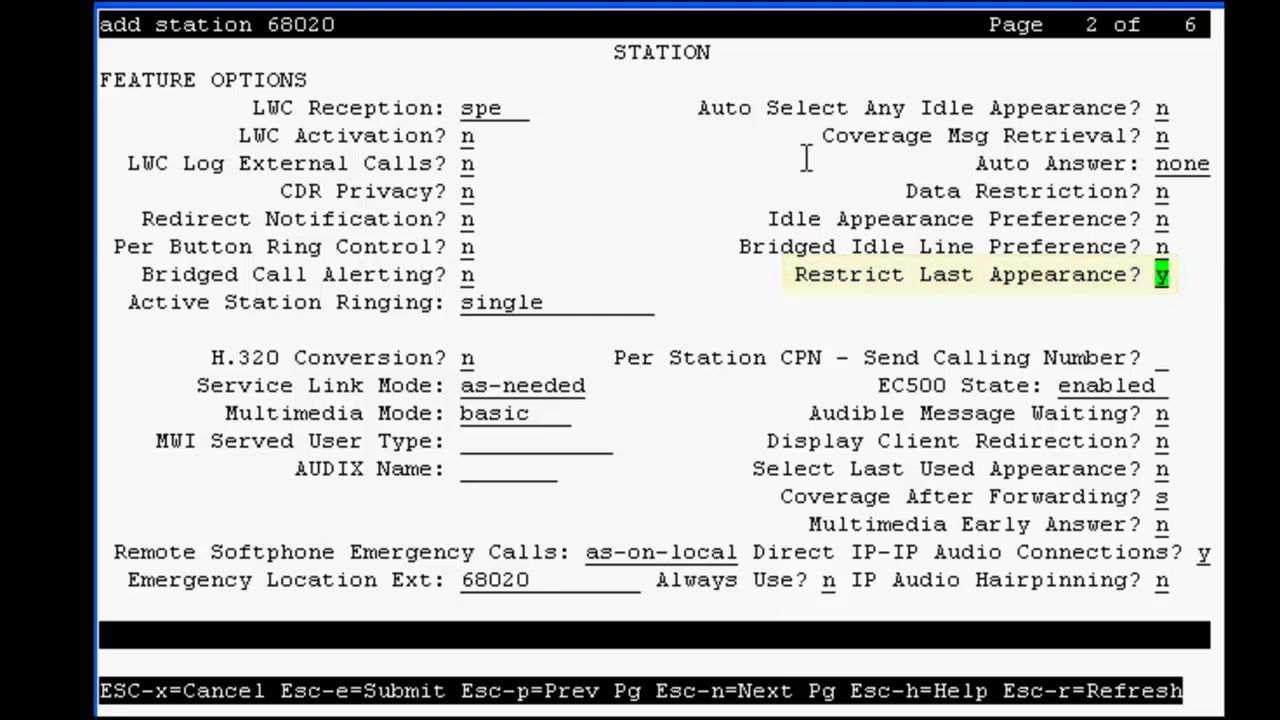
Set Multimedia Mode to enhanced.
key("Tab")
key("Tab")
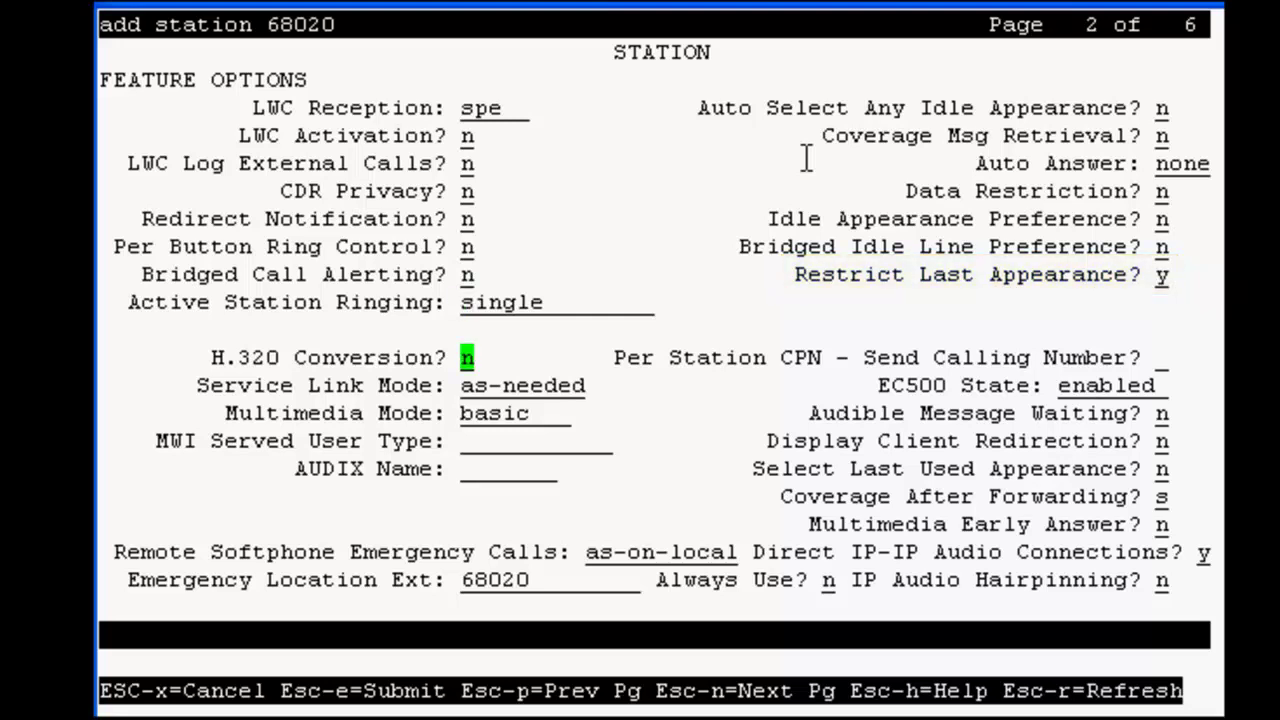
key("Tab")
key("Tab")
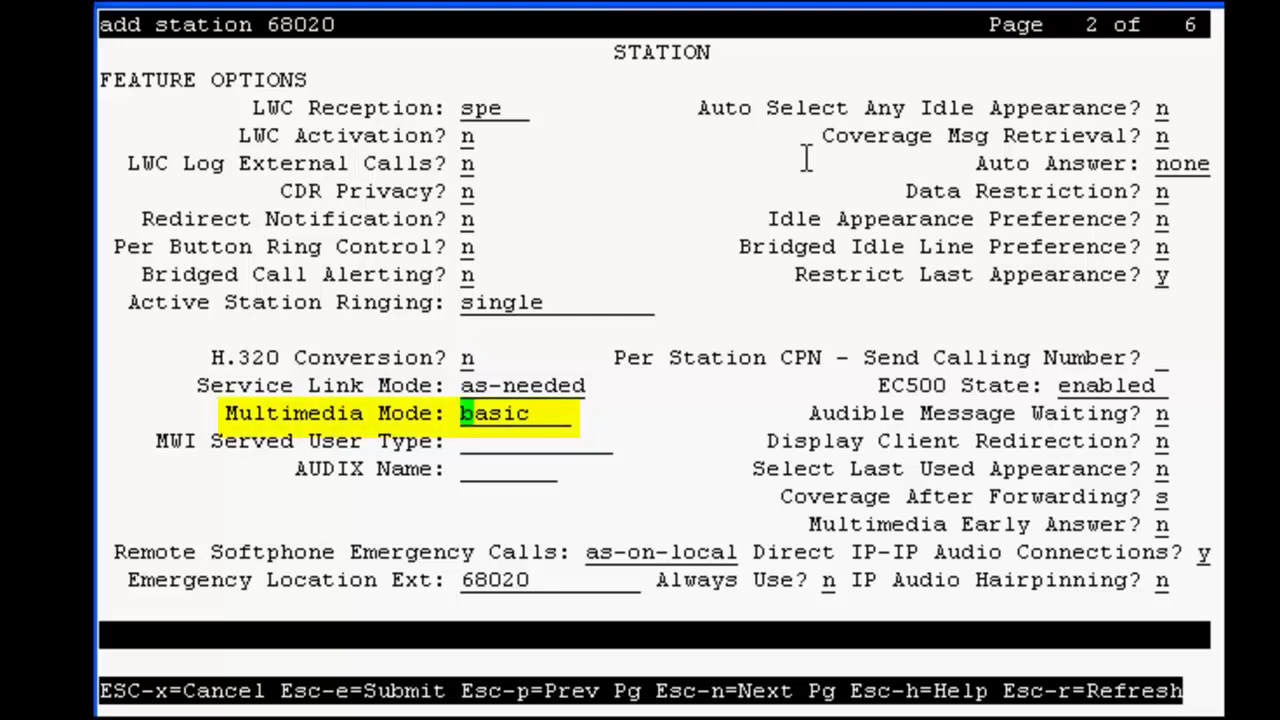
type("enh")
type("anced")
key("Tab")
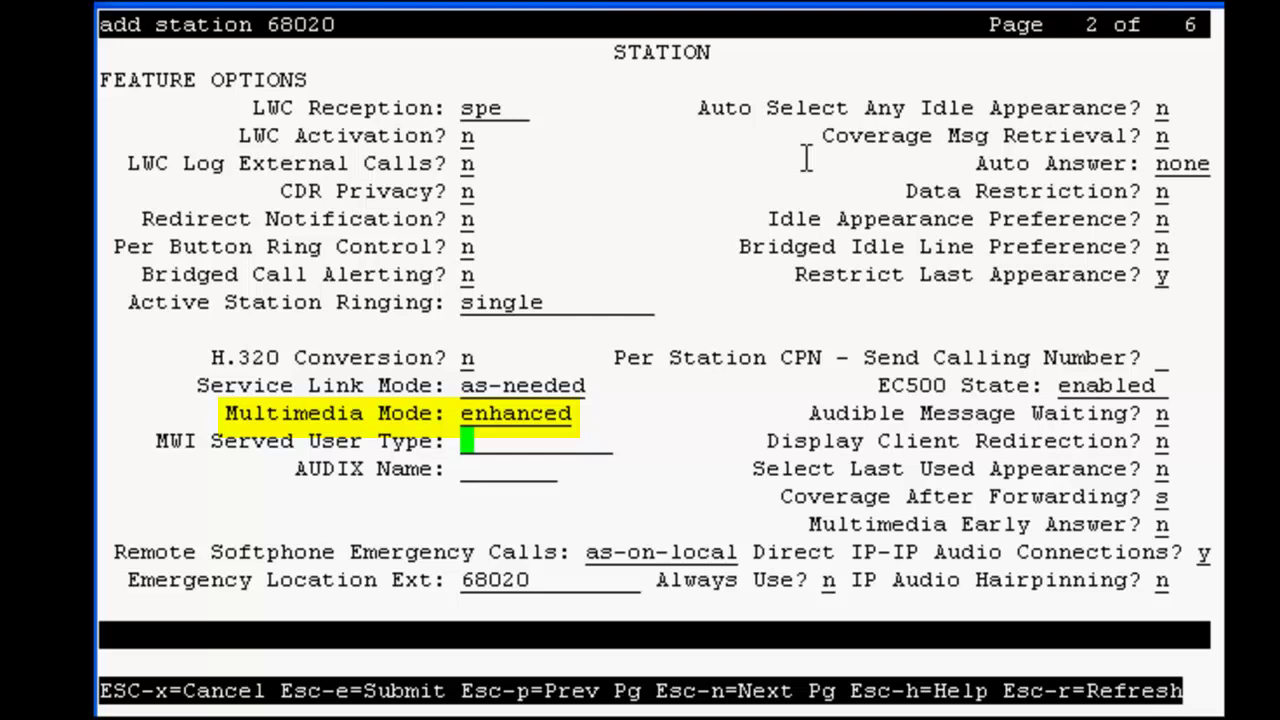
Set IP Audio Hairpinning to y and move on to page 3.
key("Tab")
key("Tab")
key("Tab")
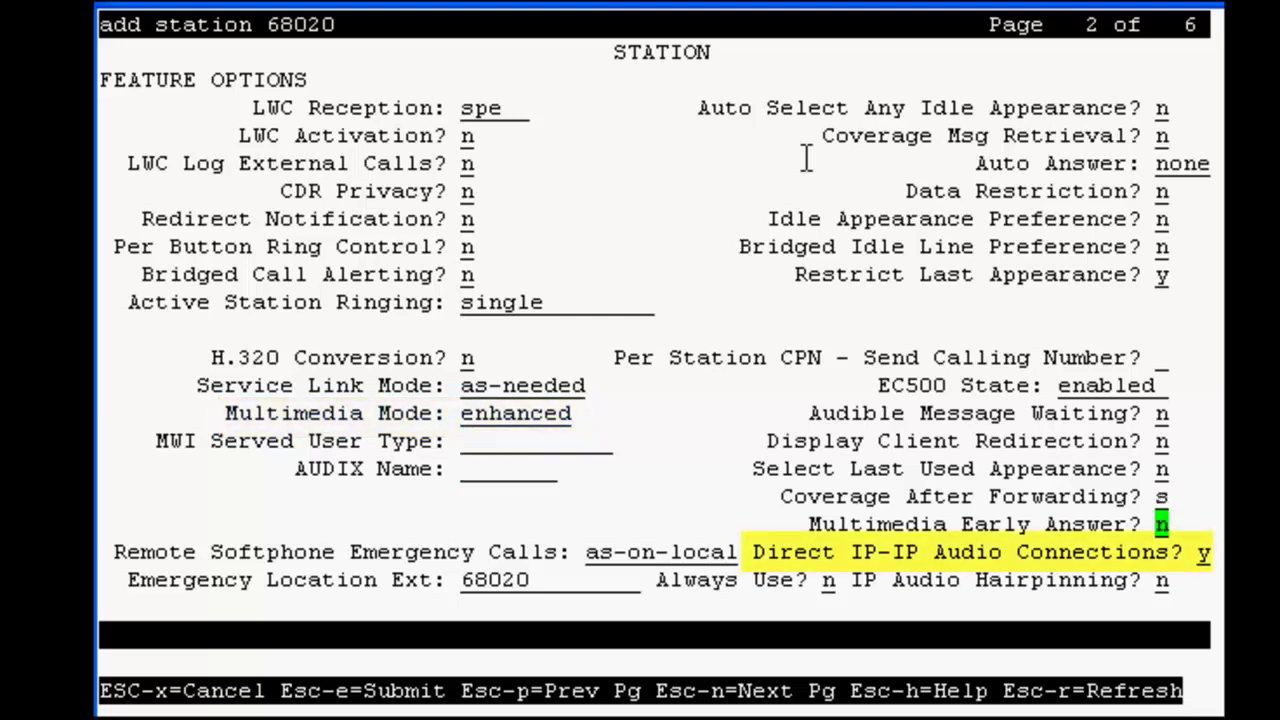
key("Tab")
key("Tab")
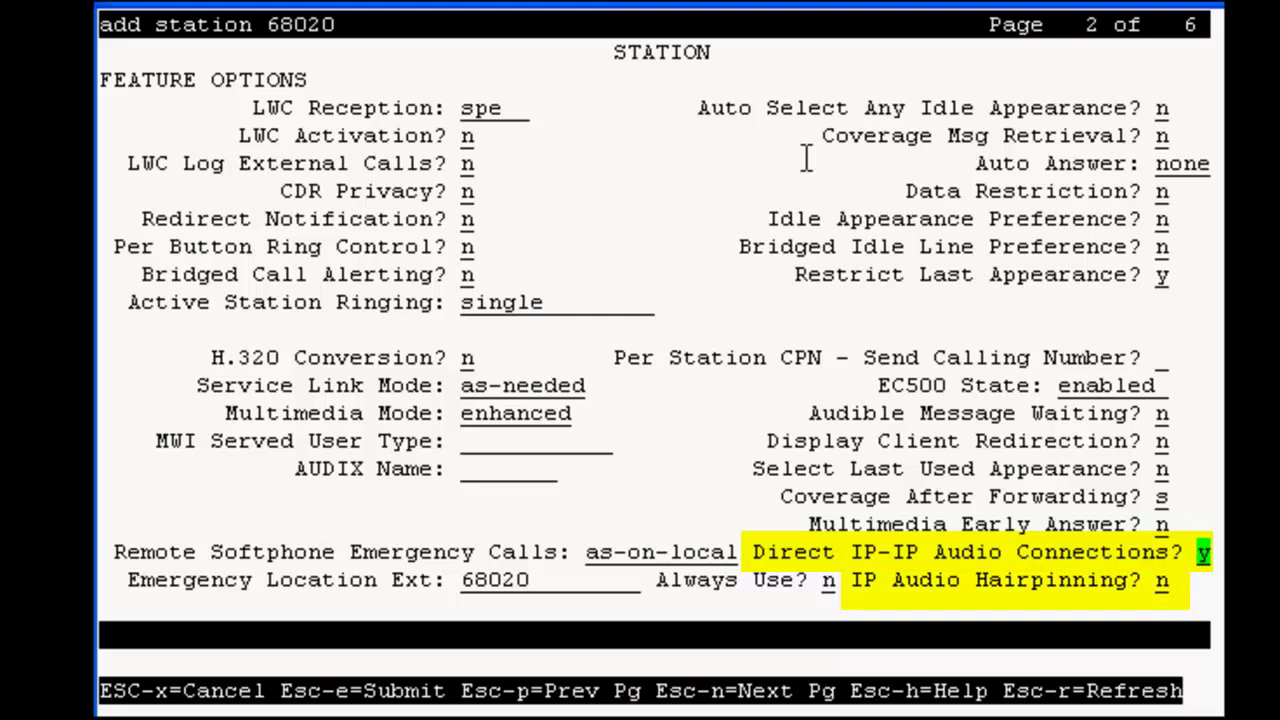
key("Tab")
key("Tab")
key("Tab")
type("y")
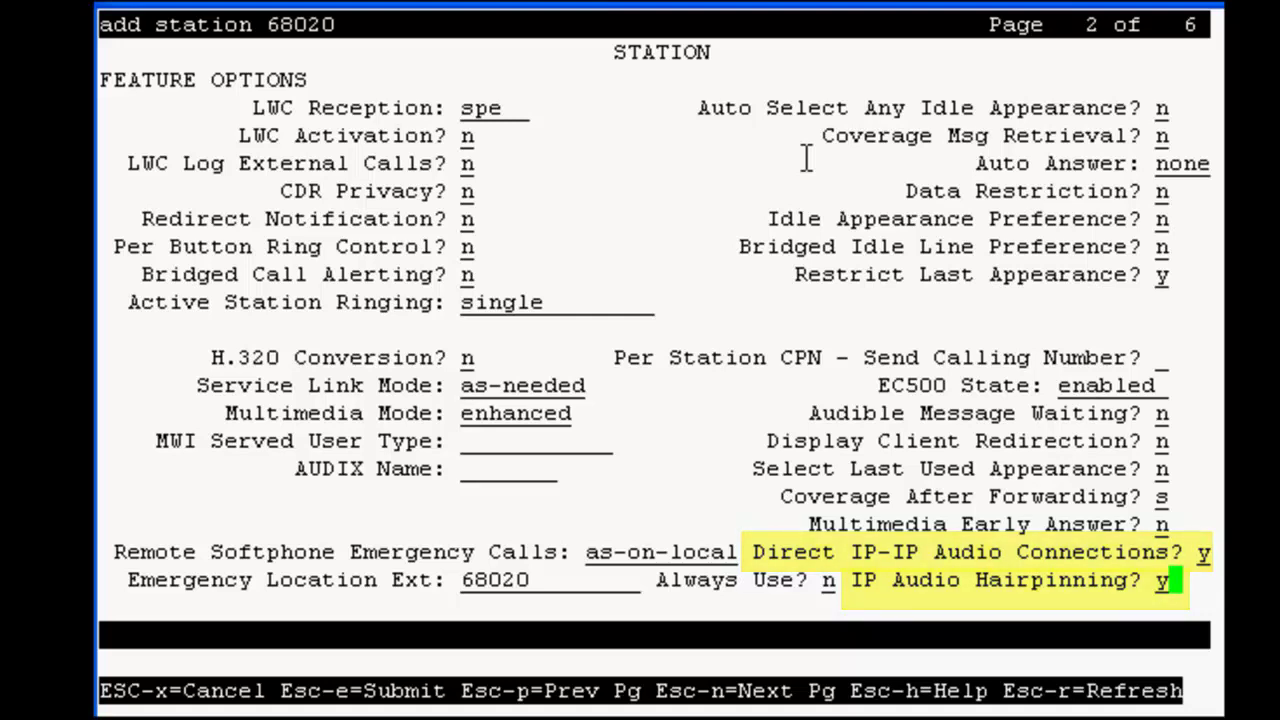
key("Escape")
key("n")
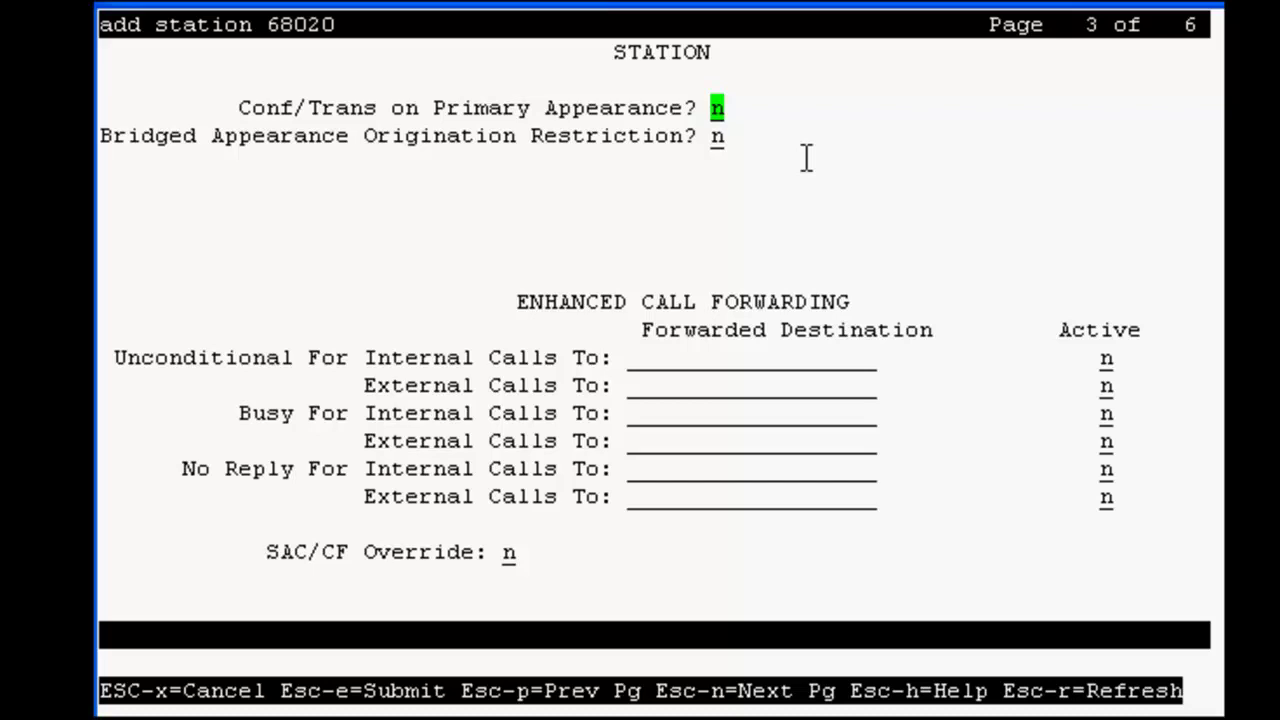
On page 4, clear button 3 and assign ucid-info to button 10.
key("Escape")
key("n")
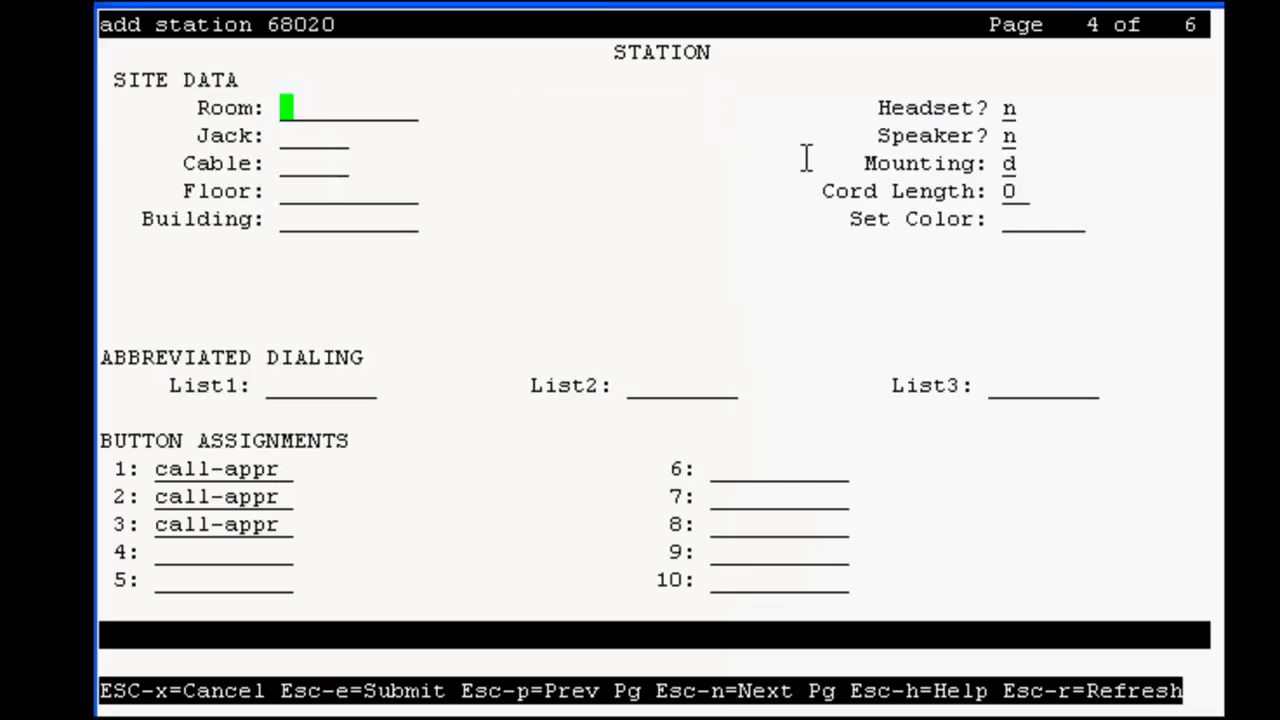
key("Tab")
key("Tab")
key("Tab")
key("Tab")
key("Tab")
key("Tab")
key("Tab")
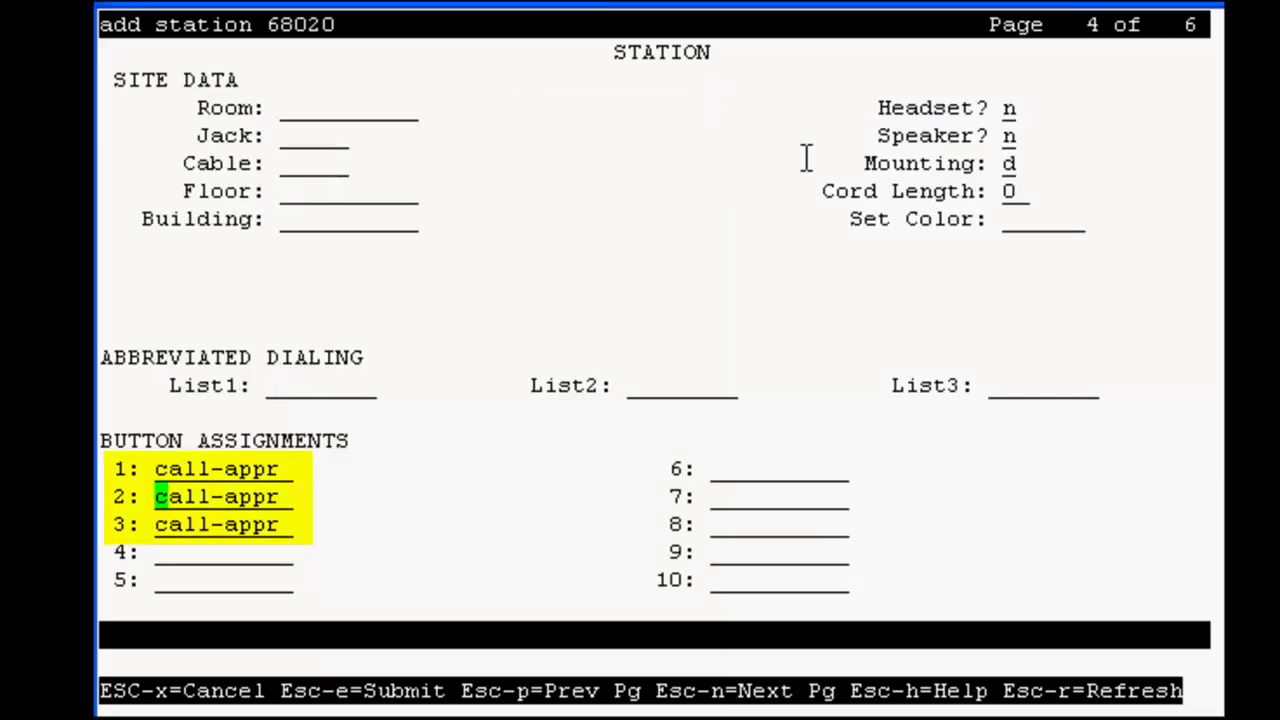
key("Tab")
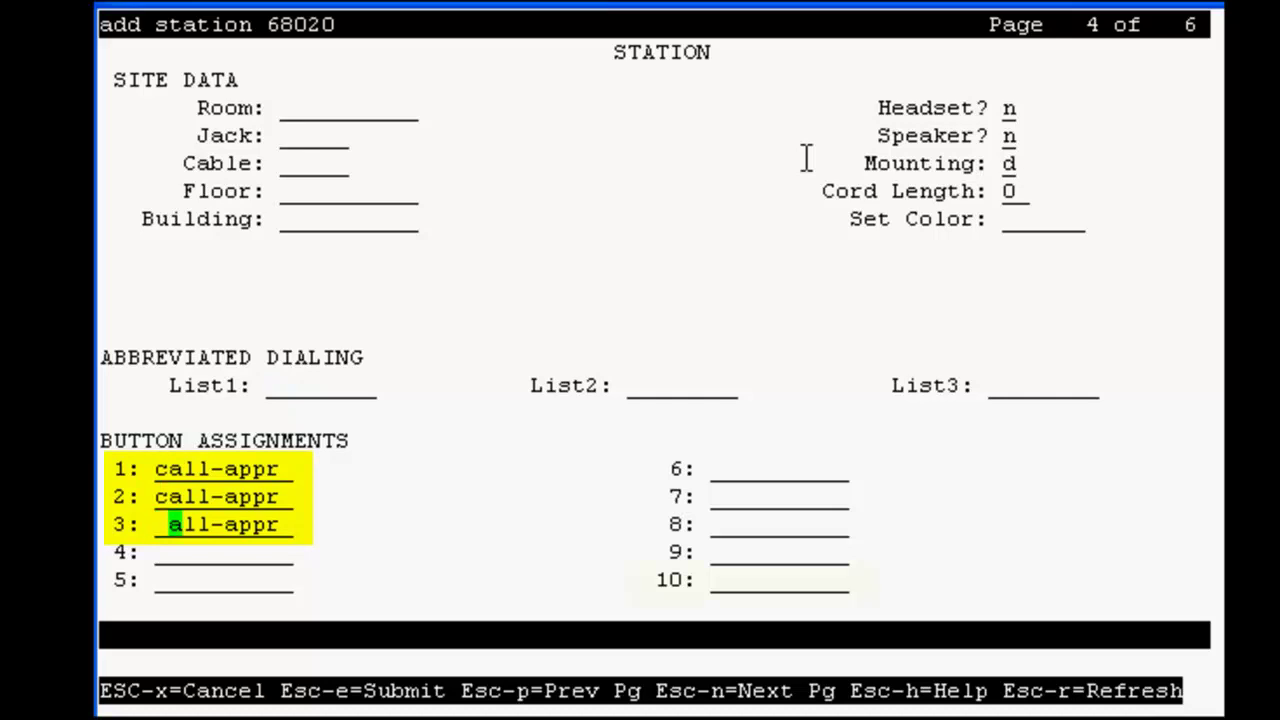
key("Tab")
key("Tab")
key("Tab")
key("Tab")
key("Tab")
key("Tab")
key("Tab")
type("ucid")
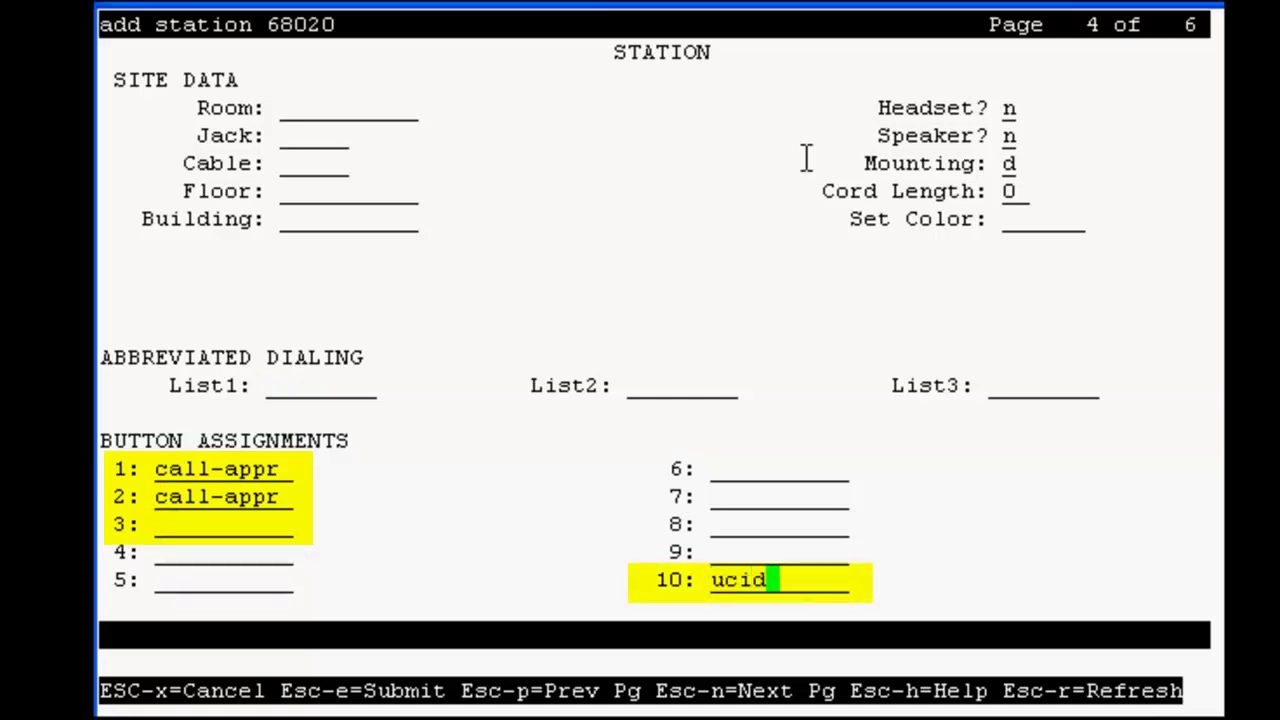
type("-in")
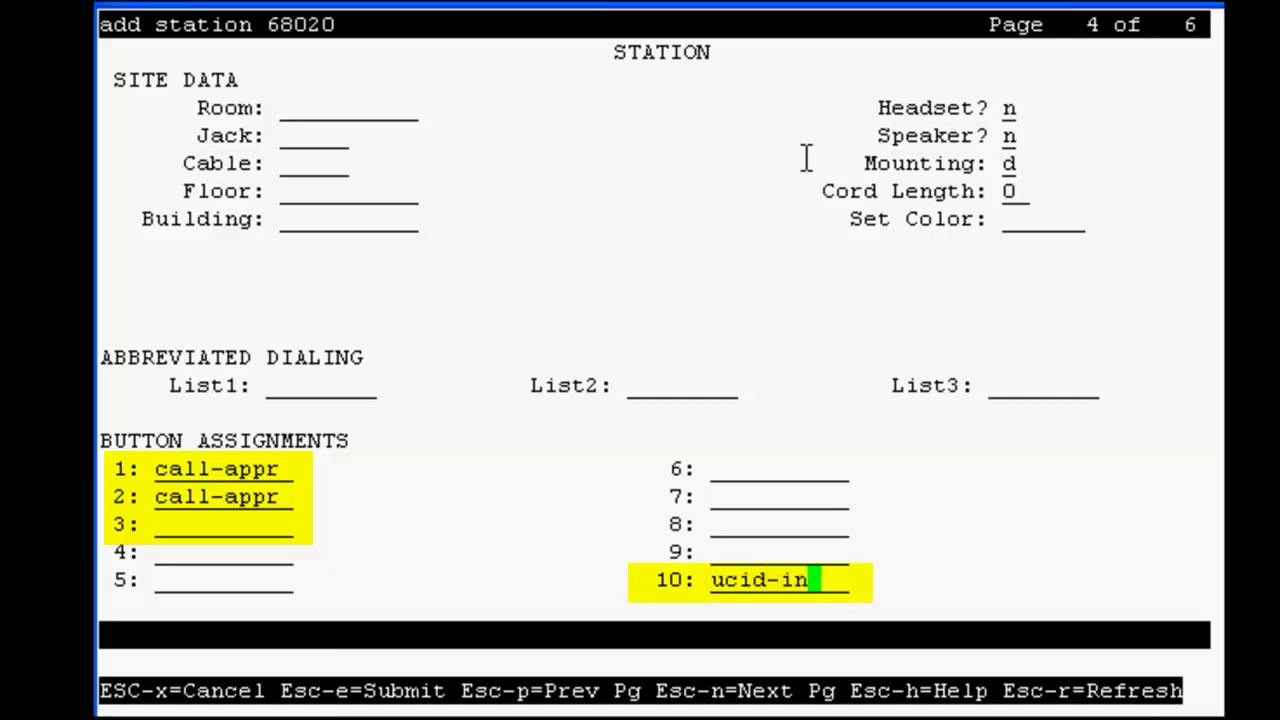
type("fo")
key("Tab")
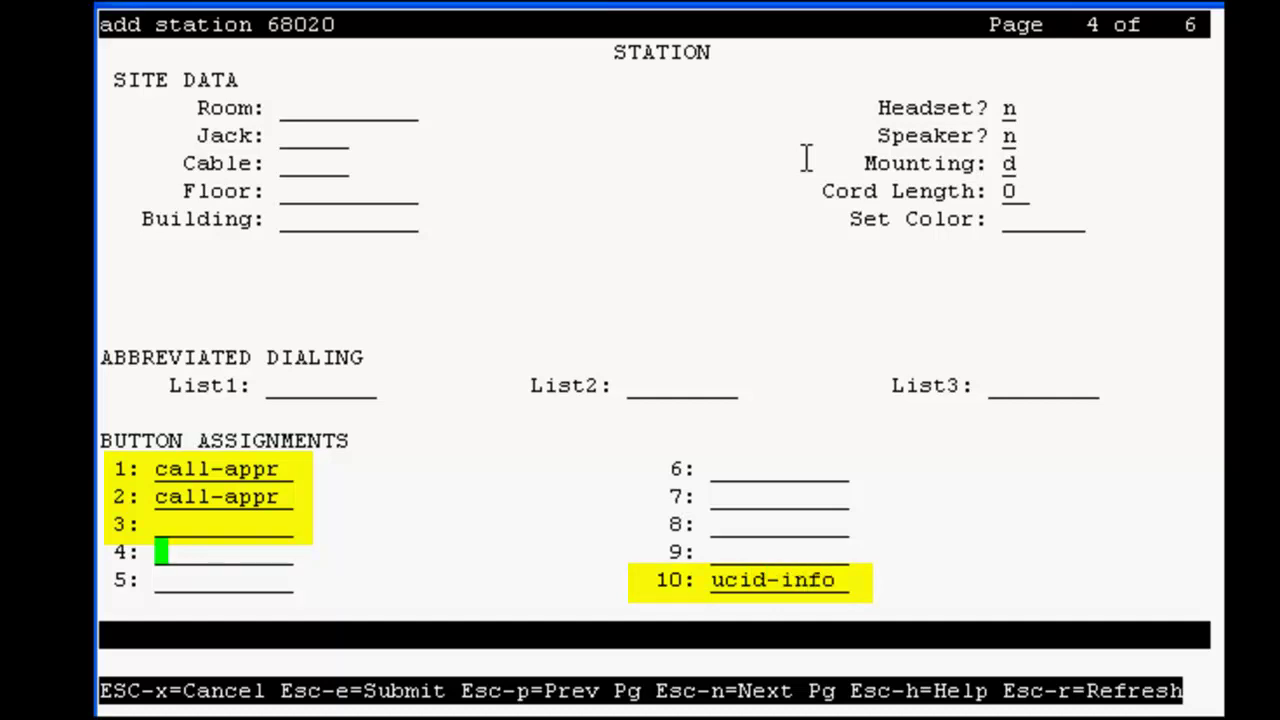
Set display button 1 on page 6 to normal and submit station 68020.
key("Escape")
key("n")
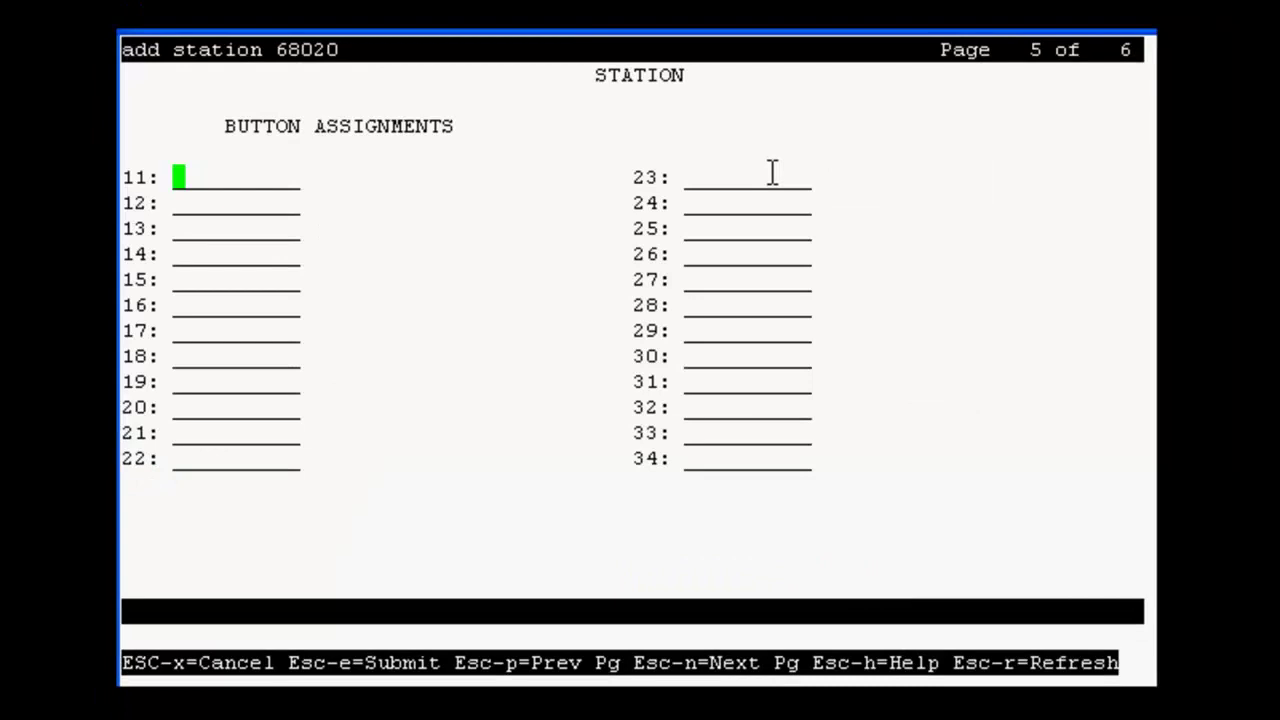
key("Escape")
key("n")
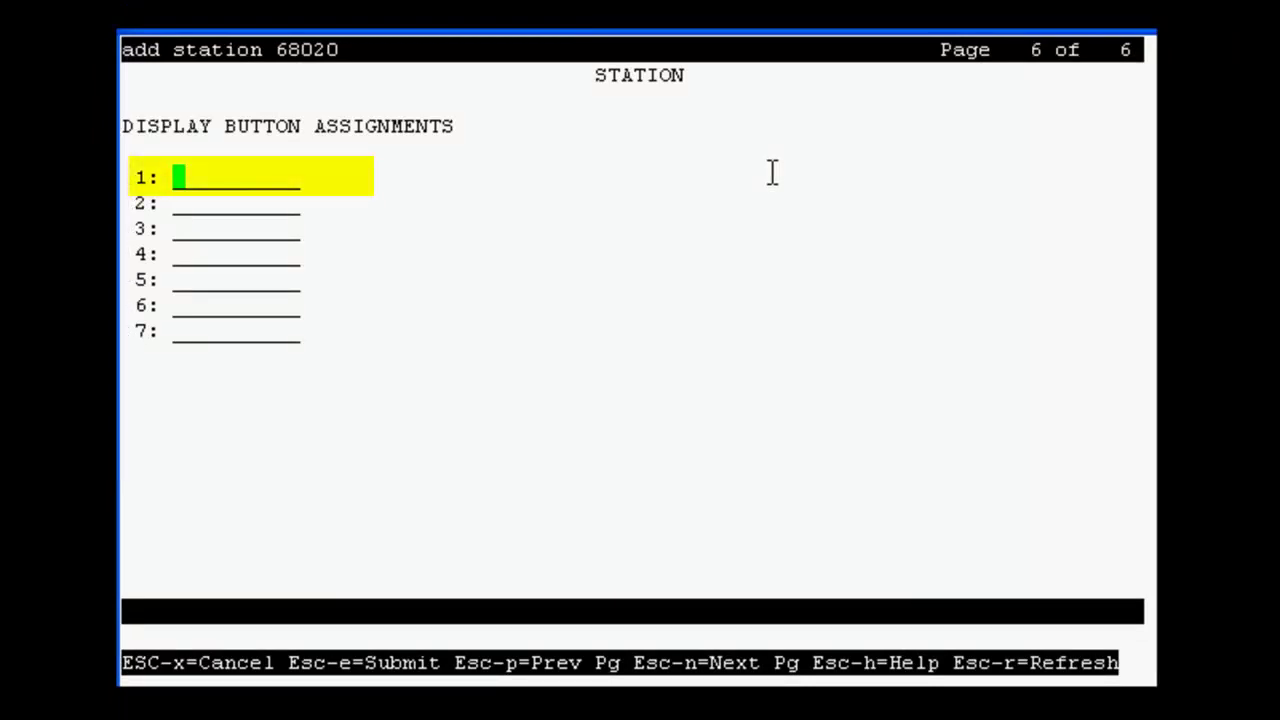
type("normal")
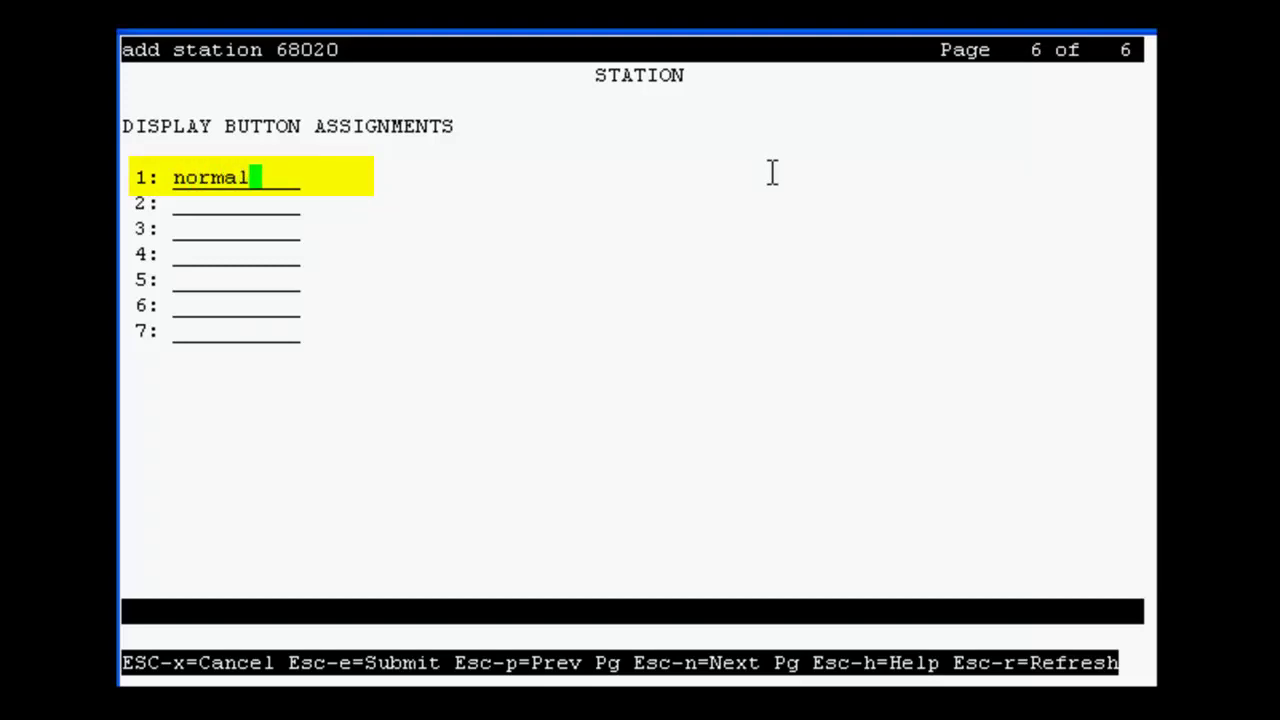
key("Tab")
key("Escape")
key("e")
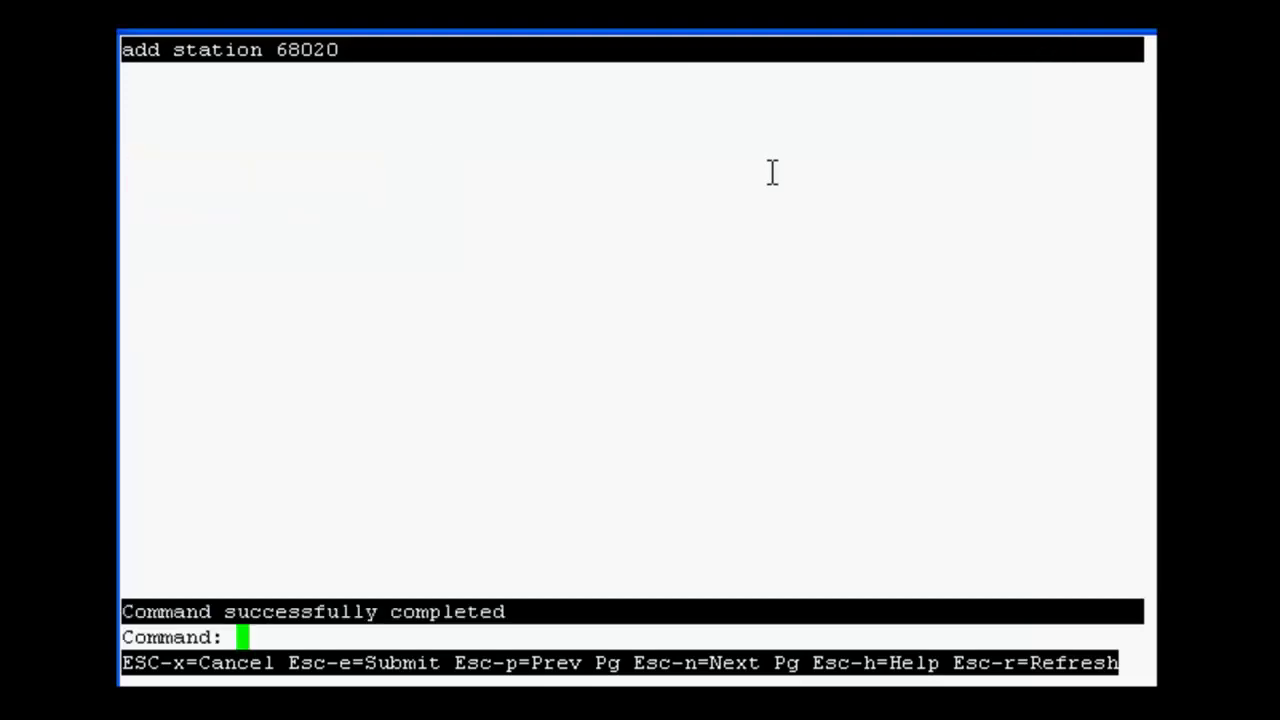